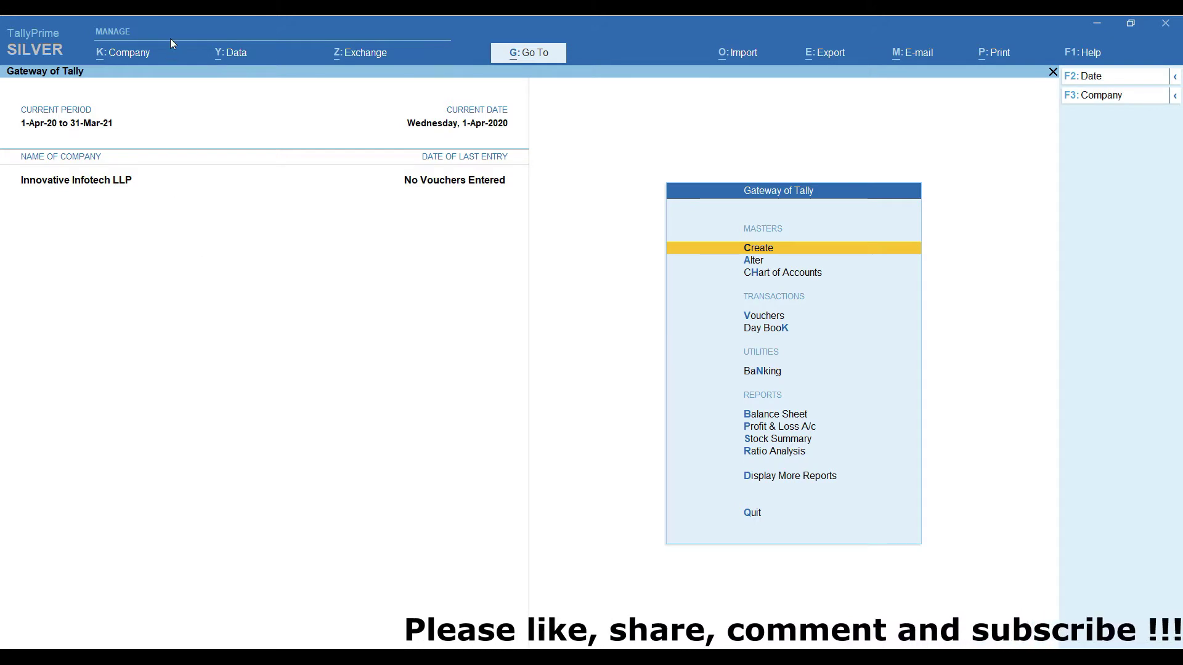
# Open the K: Company menu from the Gateway of Tally's top bar
pyautogui.click(131, 53)
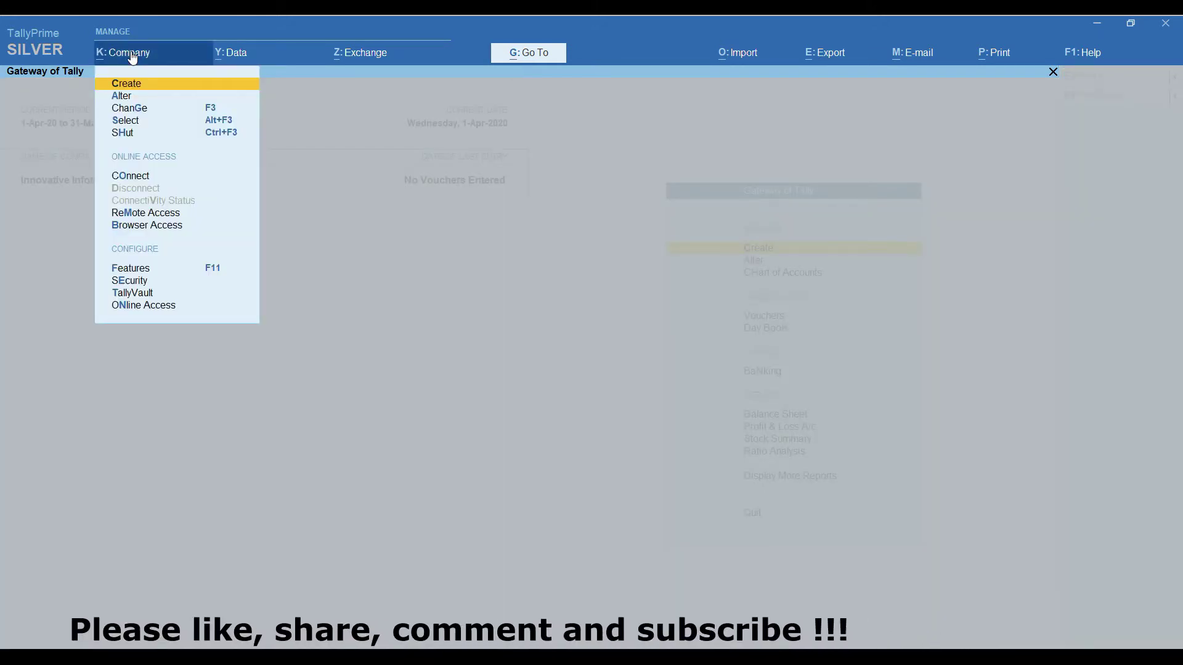
# Alter the company's country from UK to United States of America, then to South Africa
pyautogui.press('Down')
pyautogui.press('Return')
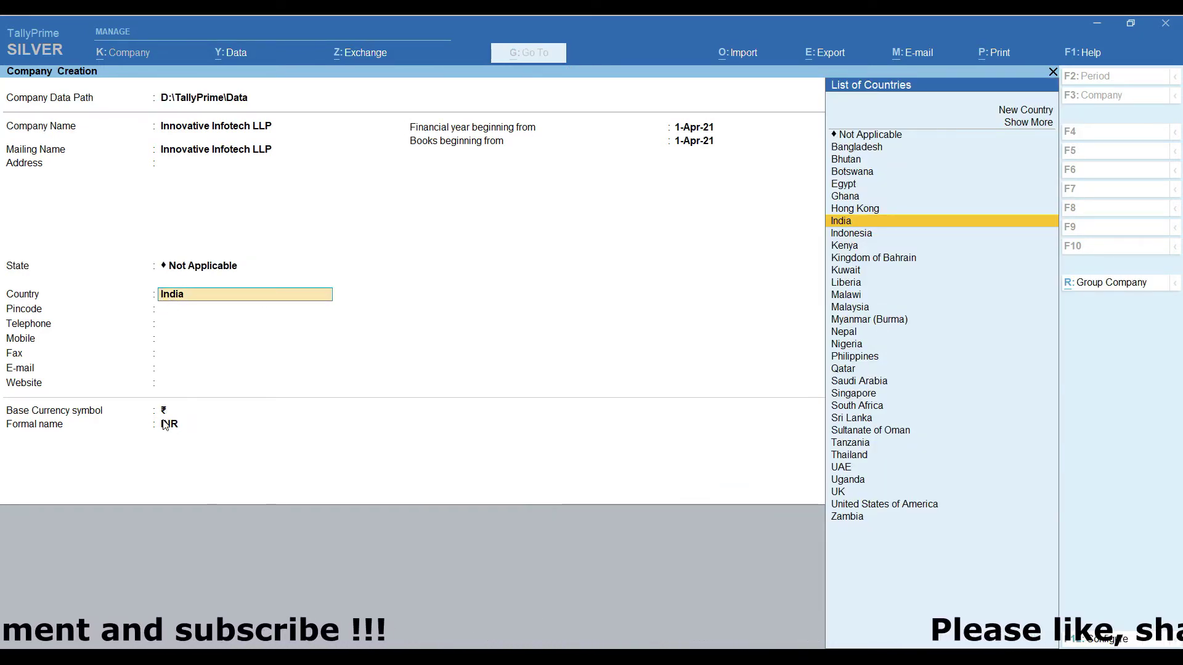
pyautogui.write('UK')
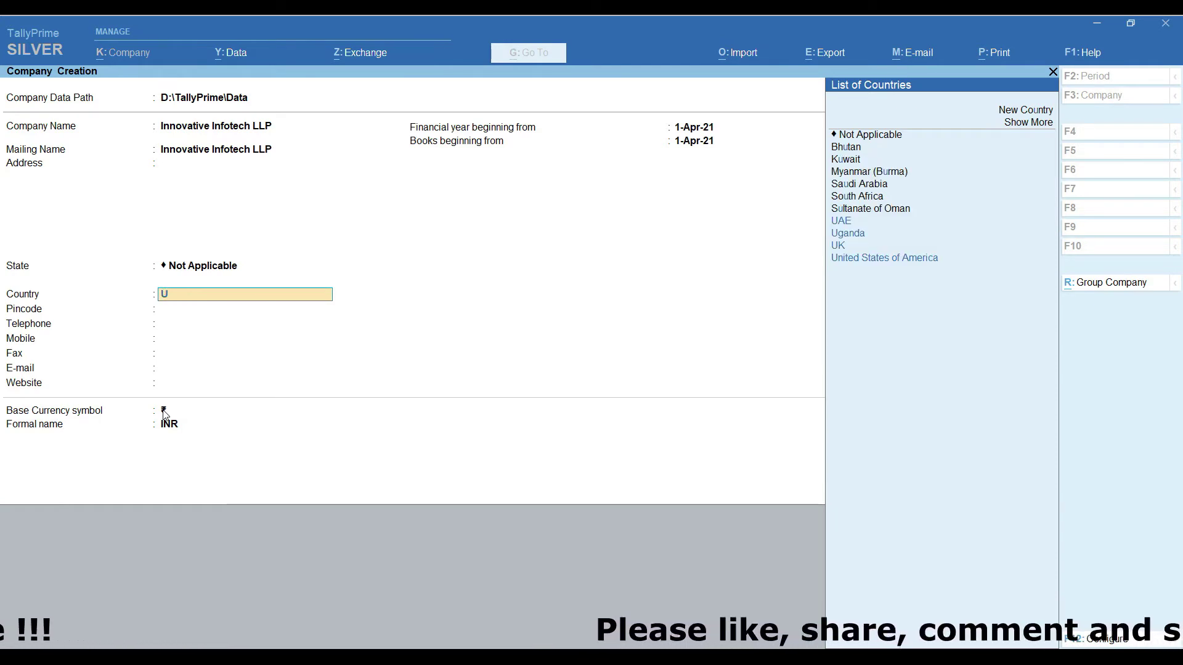
pyautogui.press('Return')
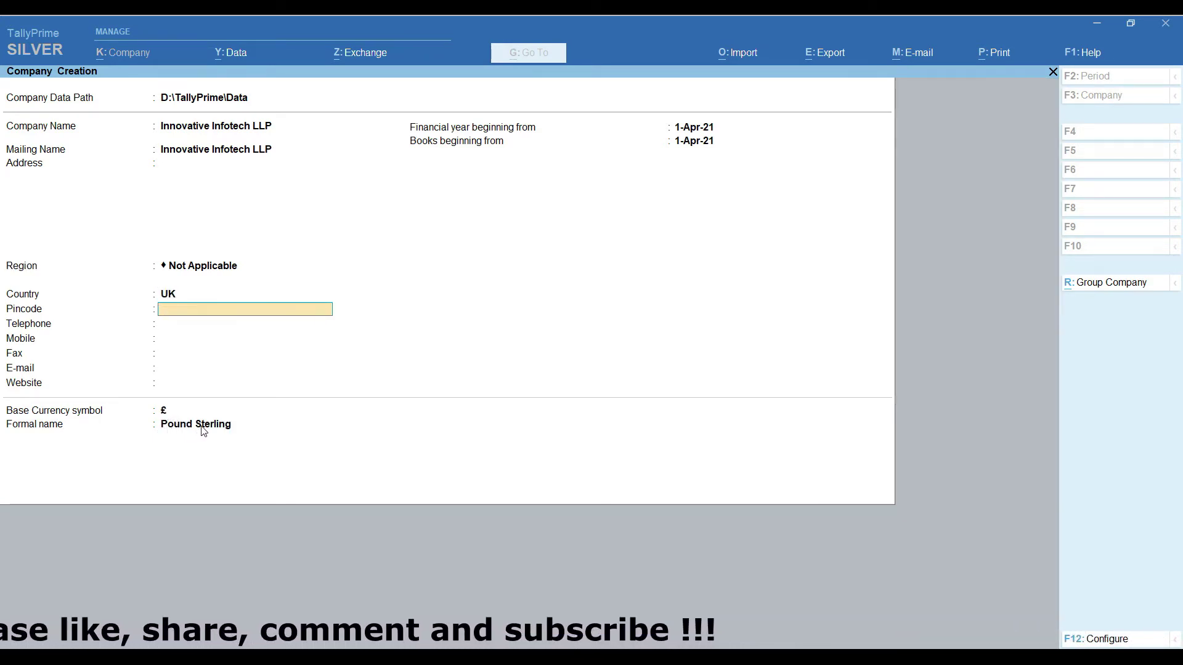
pyautogui.press('BackSpace')
pyautogui.write('Us')
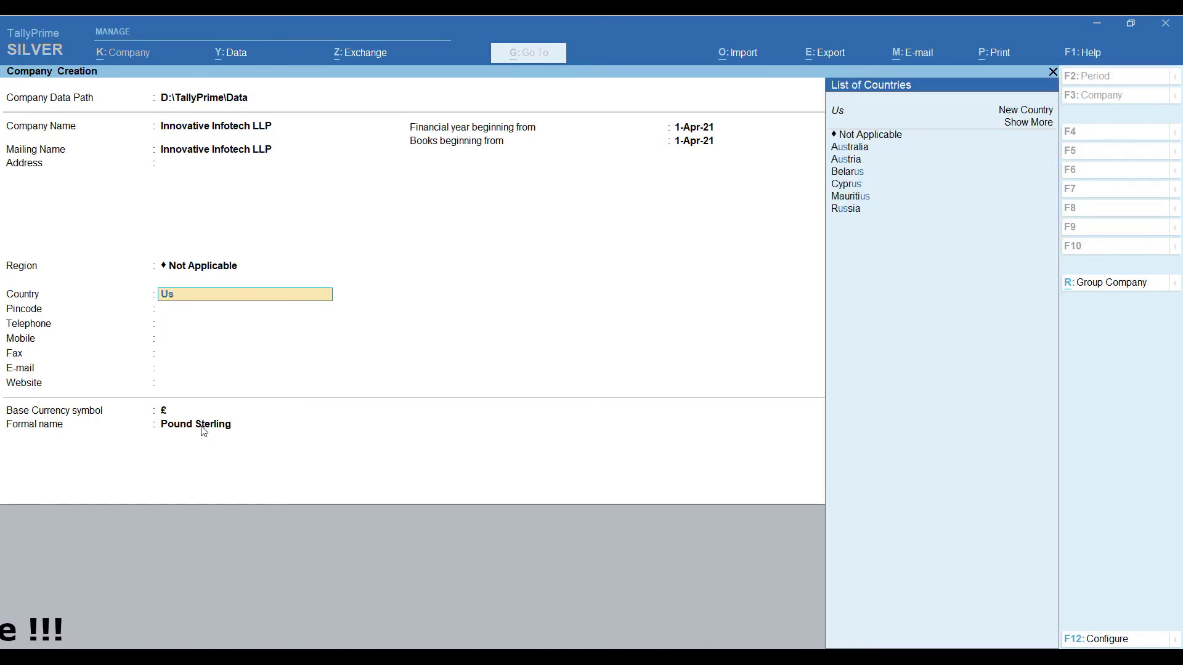
pyautogui.press('BackSpace')
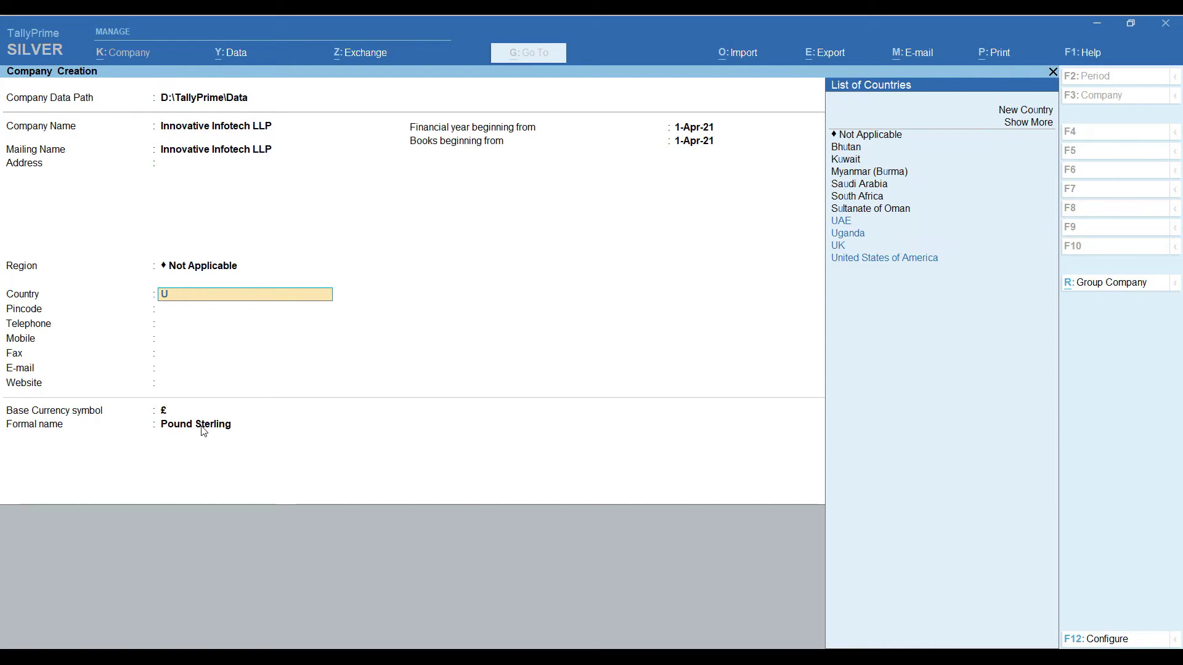
pyautogui.write('n')
pyautogui.press('Return')
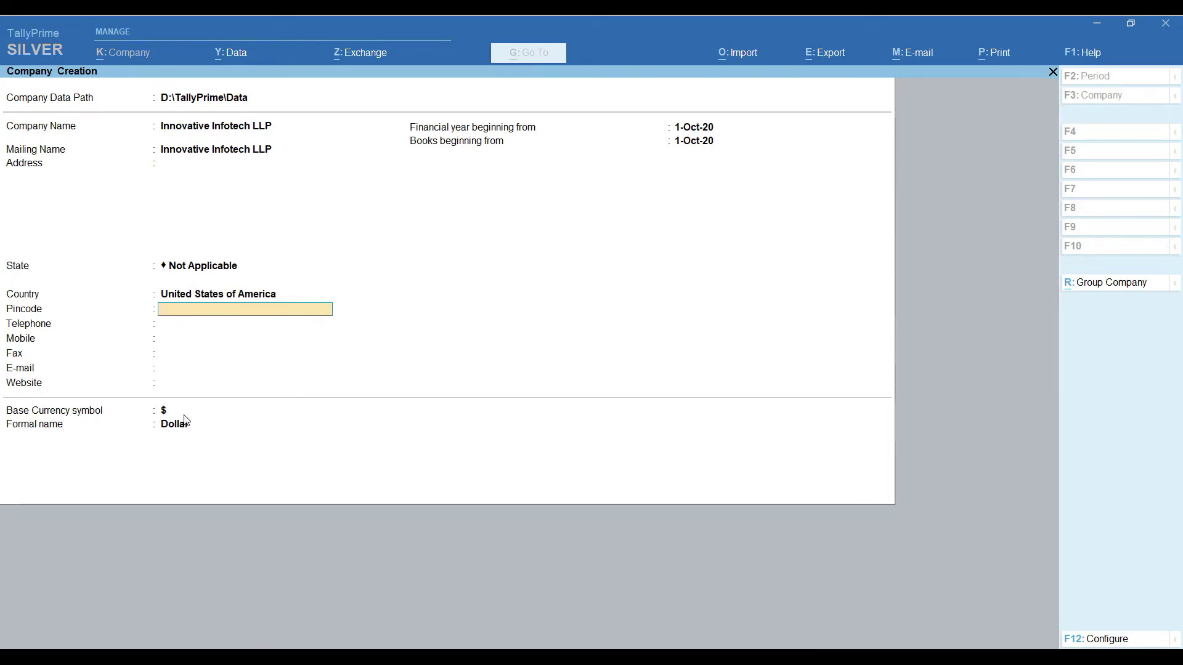
pyautogui.press('BackSpace')
pyautogui.press('Up')
pyautogui.press('Up')
pyautogui.press('Up')
pyautogui.press('Up')
pyautogui.press('Up')
pyautogui.press('Up')
pyautogui.press('Up')
pyautogui.press('Up')
pyautogui.press('Return')
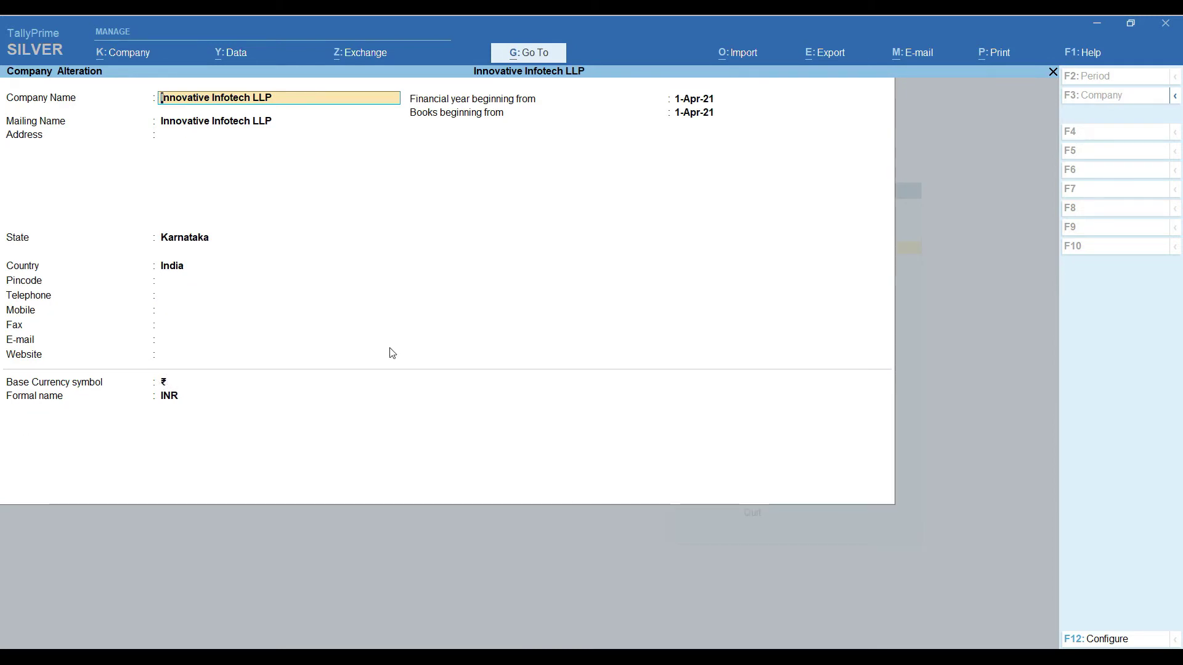
# Quit Company Alteration without saving and begin creating a new master
pyautogui.press('Escape')
pyautogui.press('Escape')
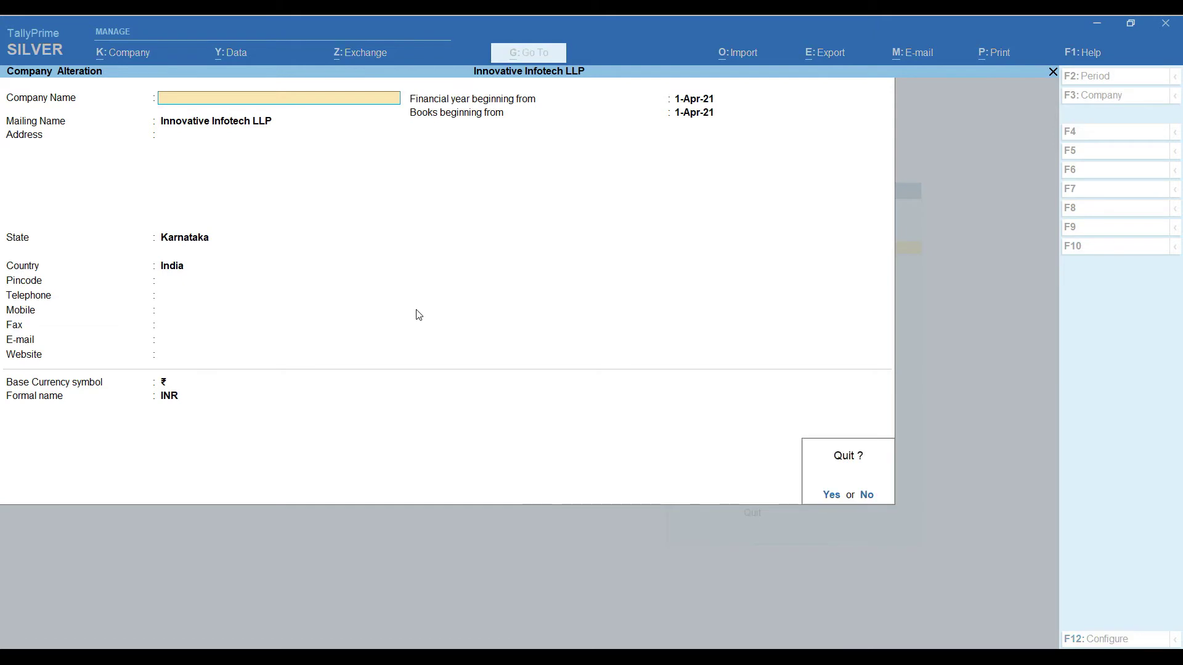
pyautogui.press('Return')
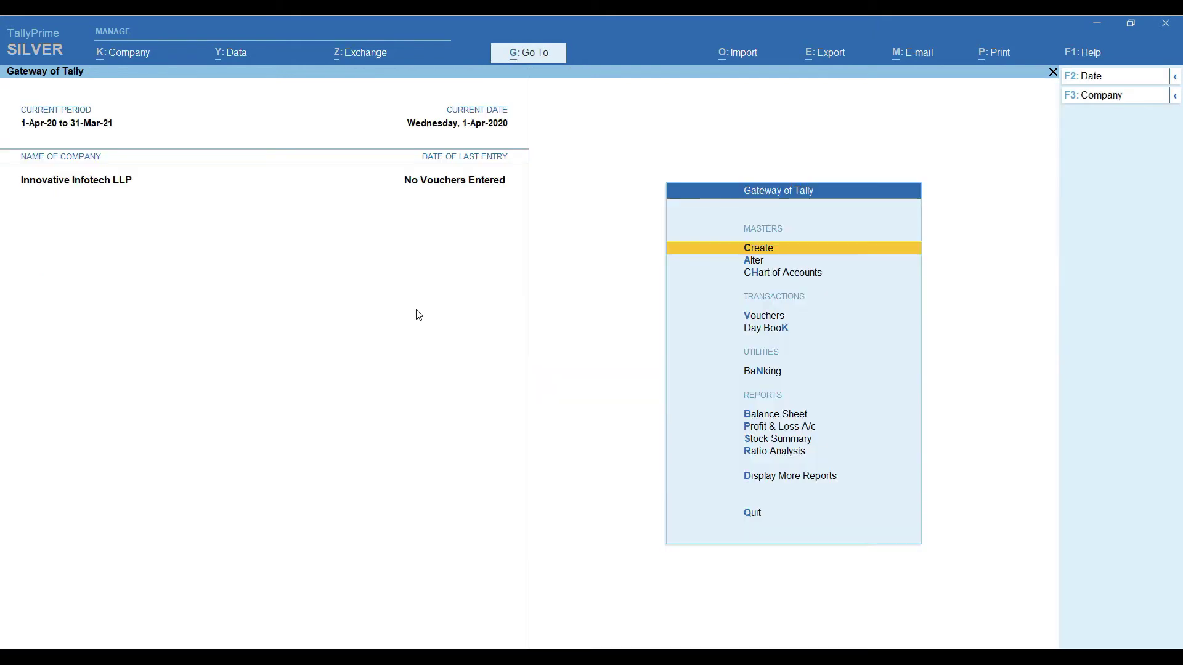
pyautogui.click(761, 251)
# Create a new Currency master with symbol $ and formal name Dollar, and save it
pyautogui.press('Down')
pyautogui.press('Down')
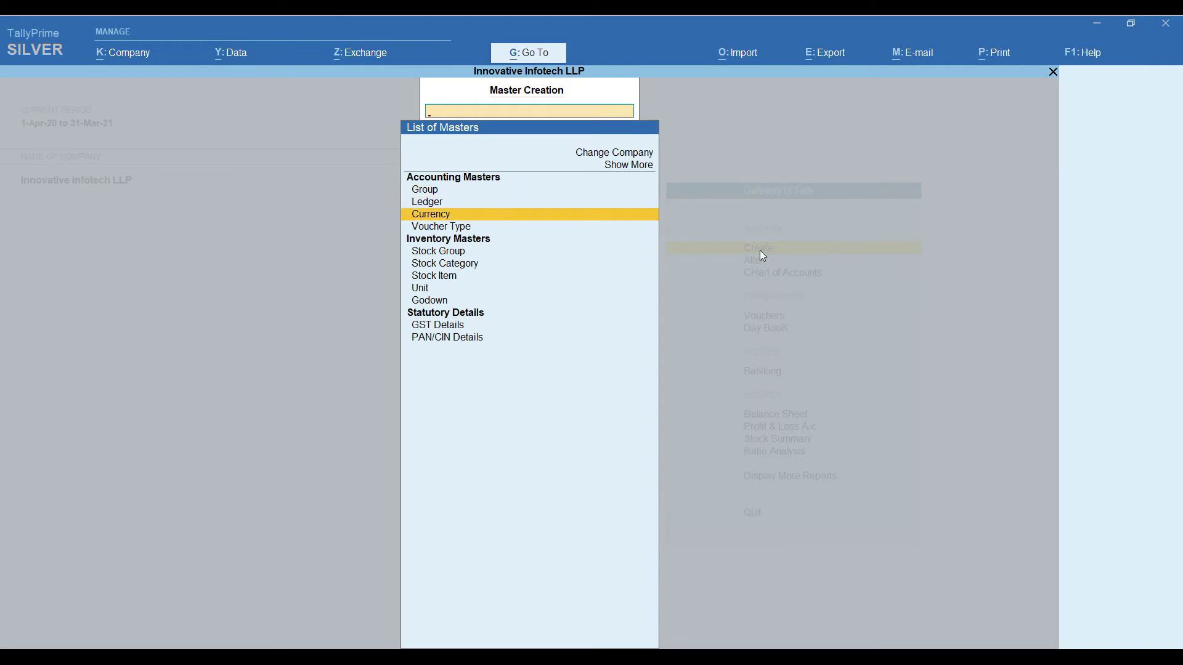
pyautogui.press('Return')
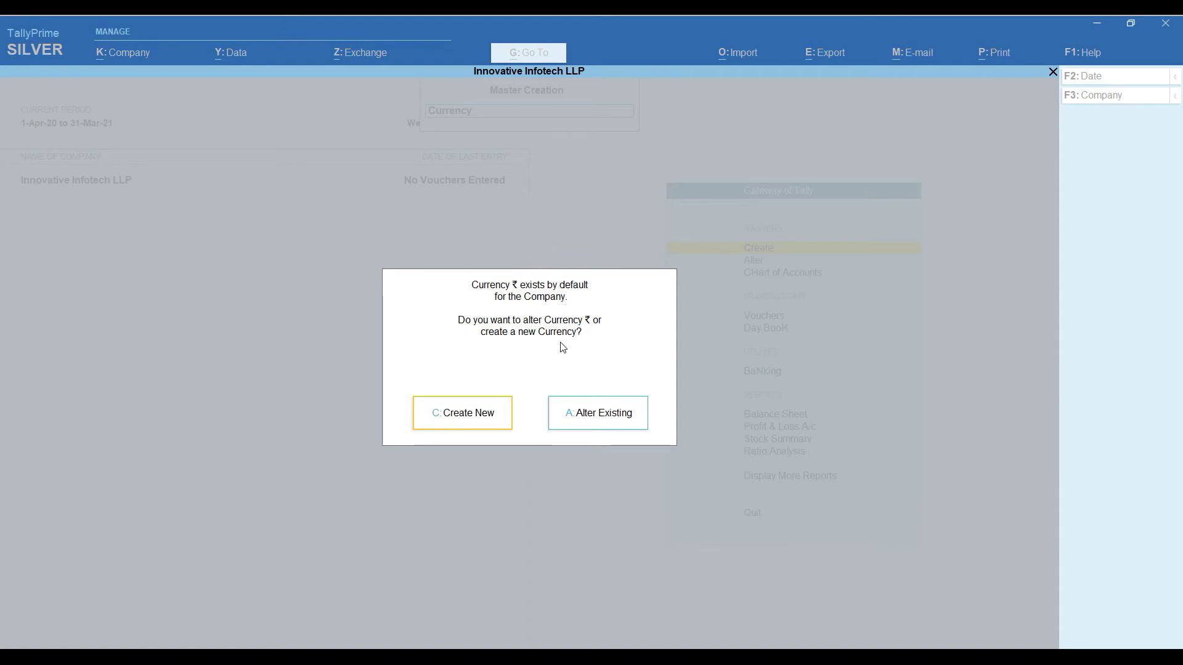
pyautogui.click(499, 415)
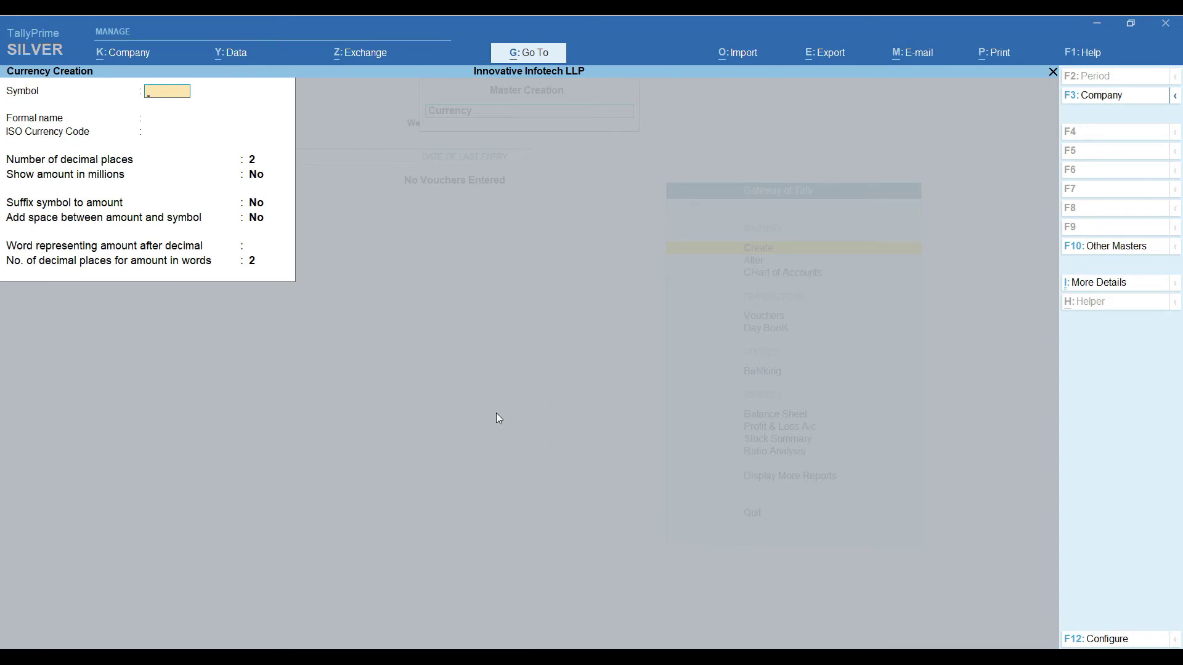
pyautogui.write('$')
pyautogui.press('Return')
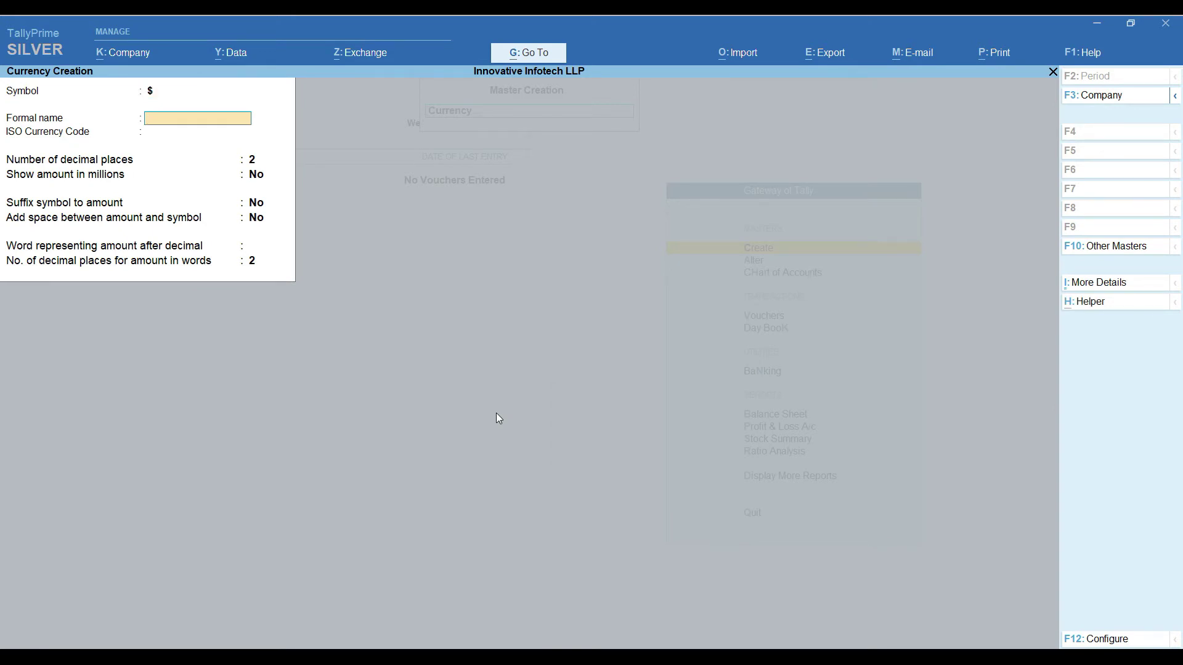
pyautogui.write('Dollar')
pyautogui.press('ctrl')
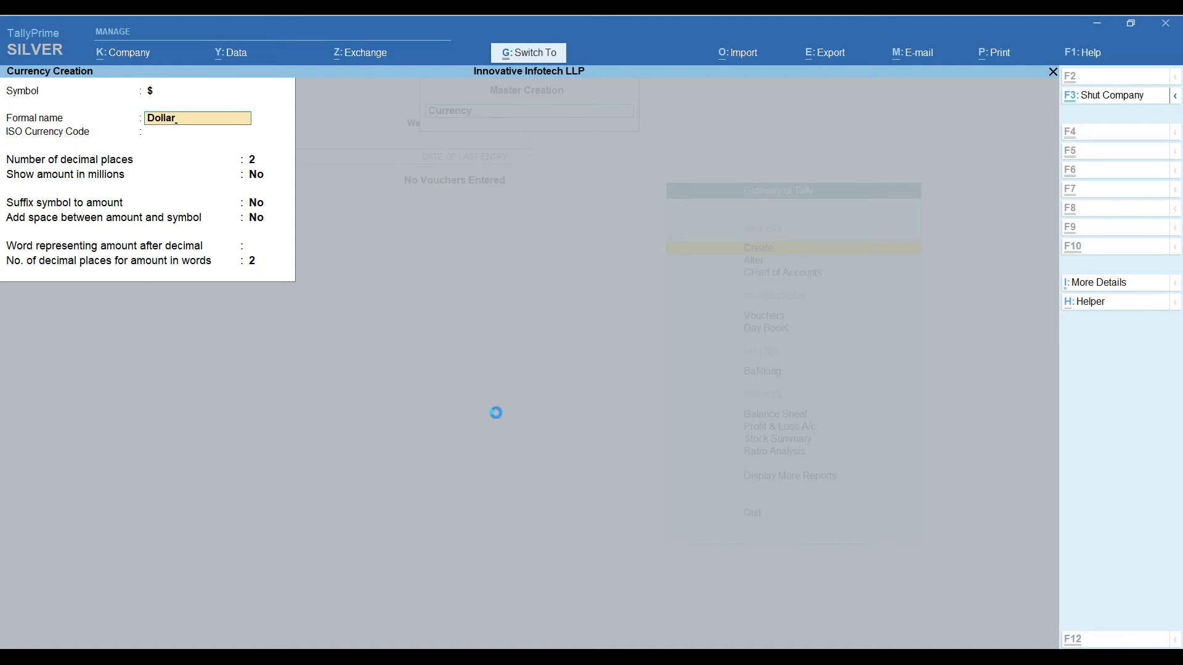
pyautogui.hotkey('ctrl', 'a')
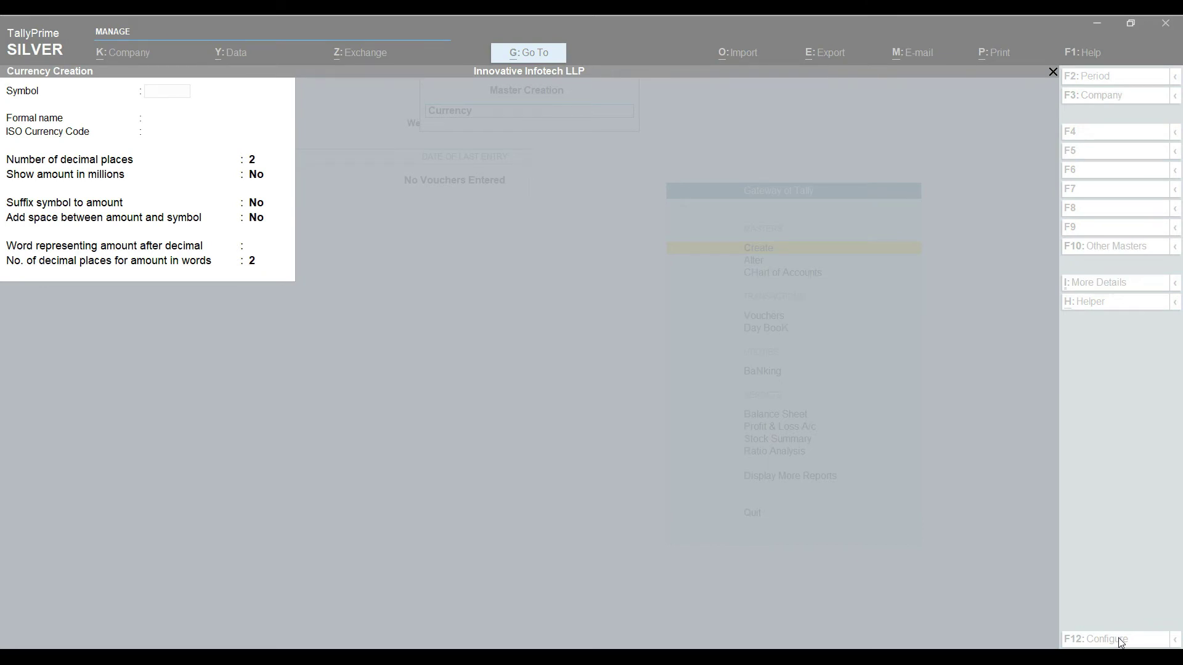
# Save a currency with symbol £ and formal name Pound Sterling
pyautogui.click(1163, 550)
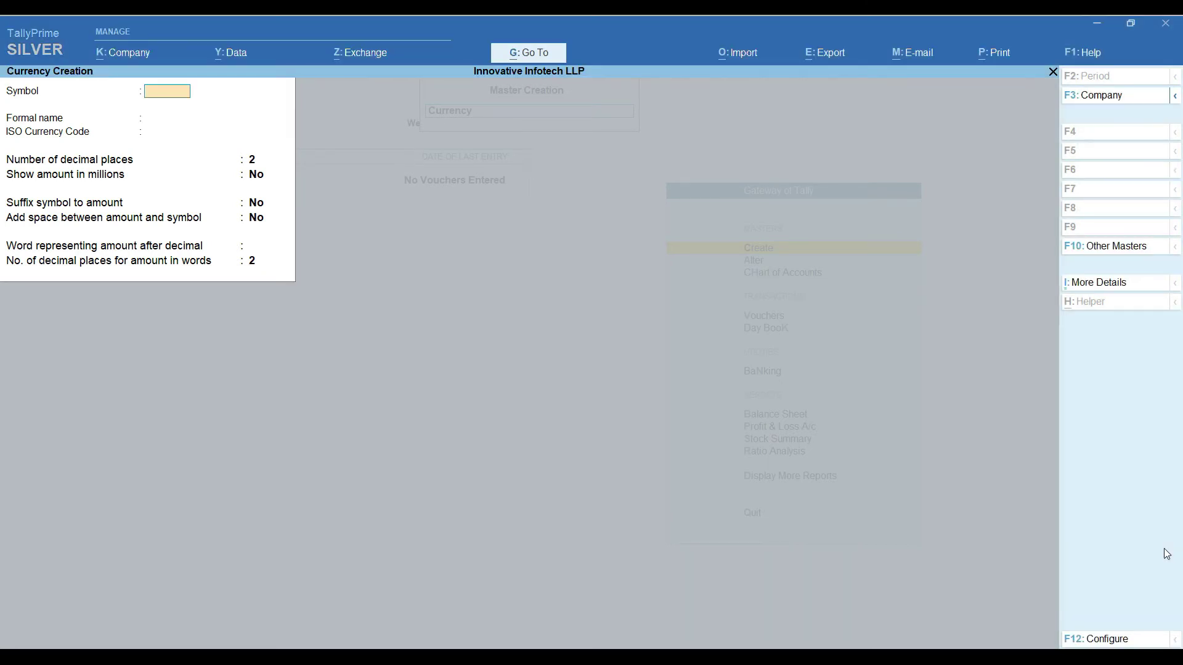
pyautogui.press('alt')
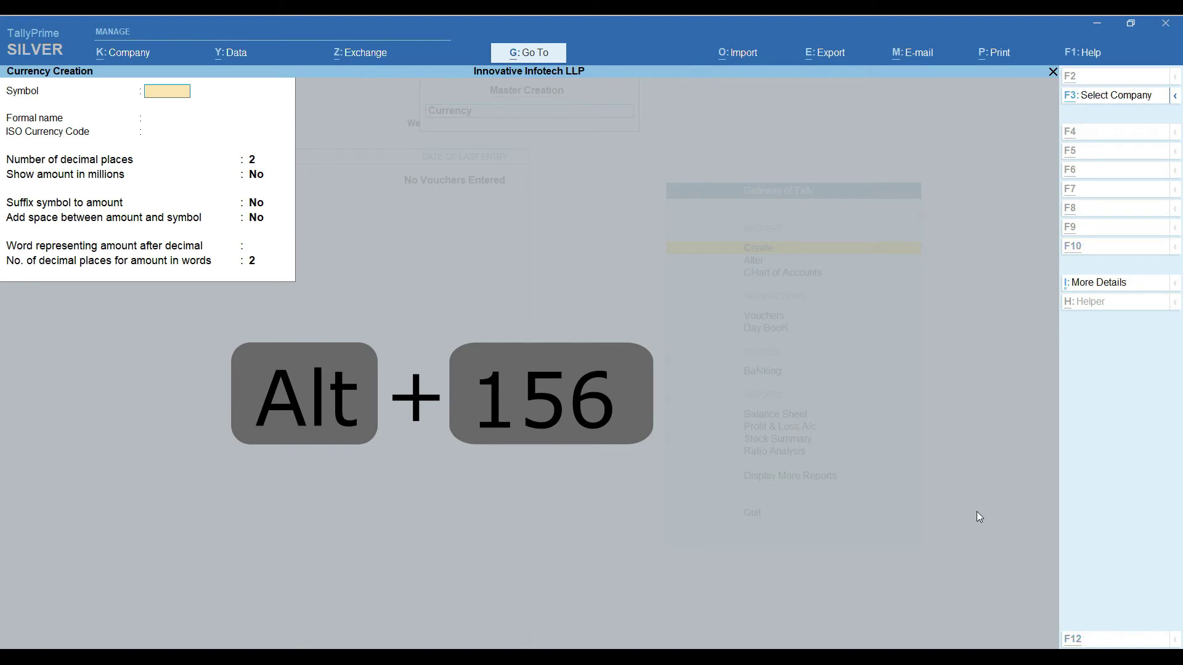
pyautogui.write('£')
pyautogui.press('Return')
pyautogui.write('P')
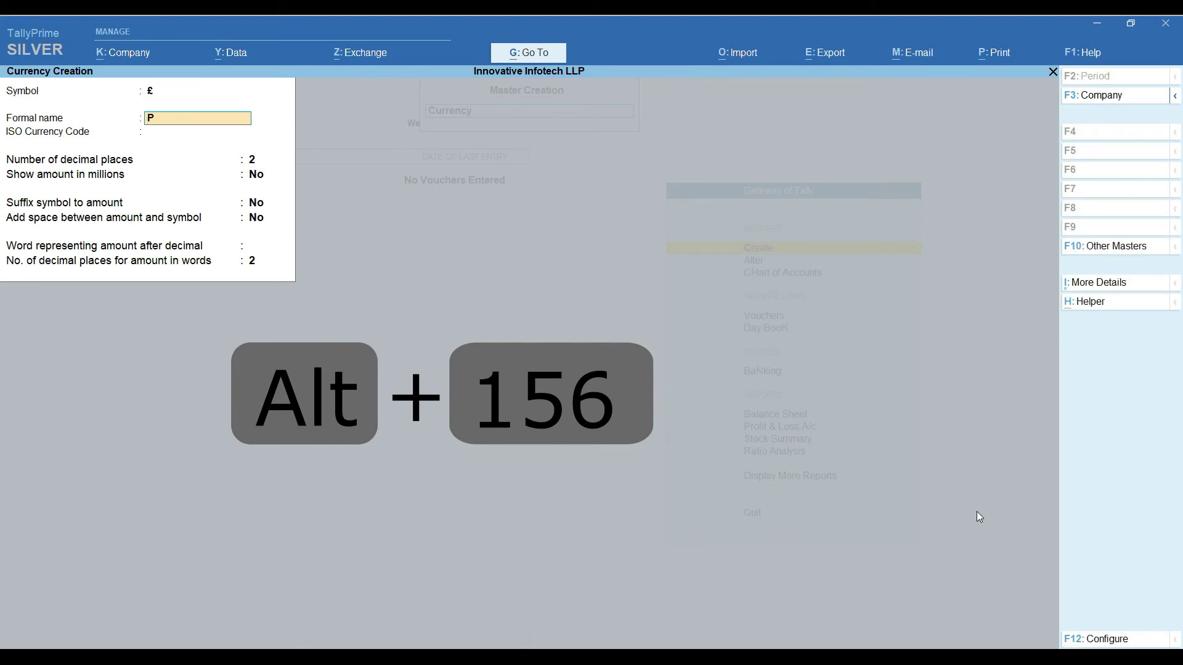
pyautogui.write('ound Sterling')
pyautogui.press('Return')
pyautogui.hotkey('ctrl', 'a')
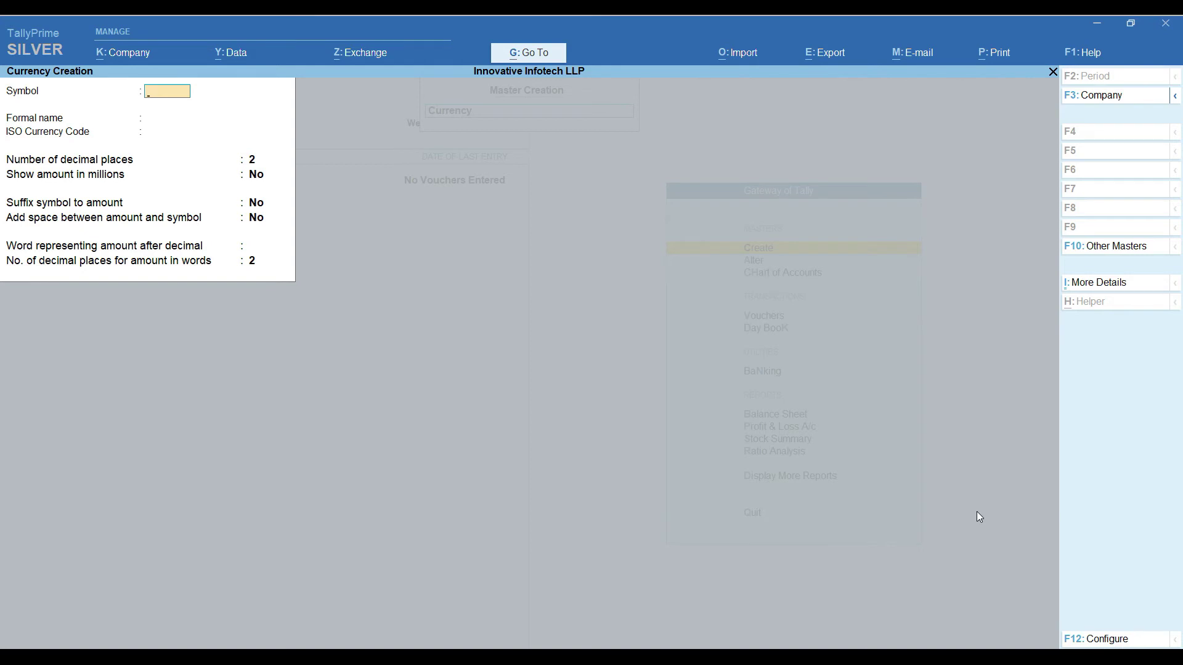
# Save a currency with symbol ¥ (Alt+0165) and formal name Japanese Yen
pyautogui.press('alt')
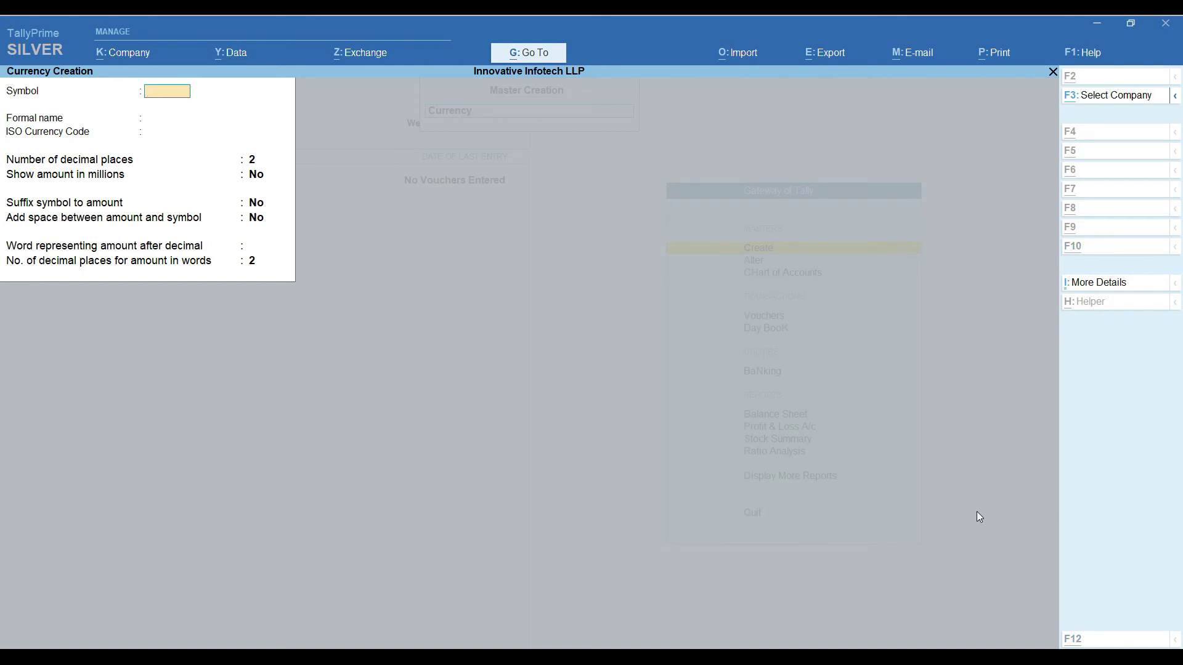
pyautogui.hotkey('alt', '0')
pyautogui.hotkey('alt', '1')
pyautogui.hotkey('alt', '6')
pyautogui.hotkey('alt', '5')
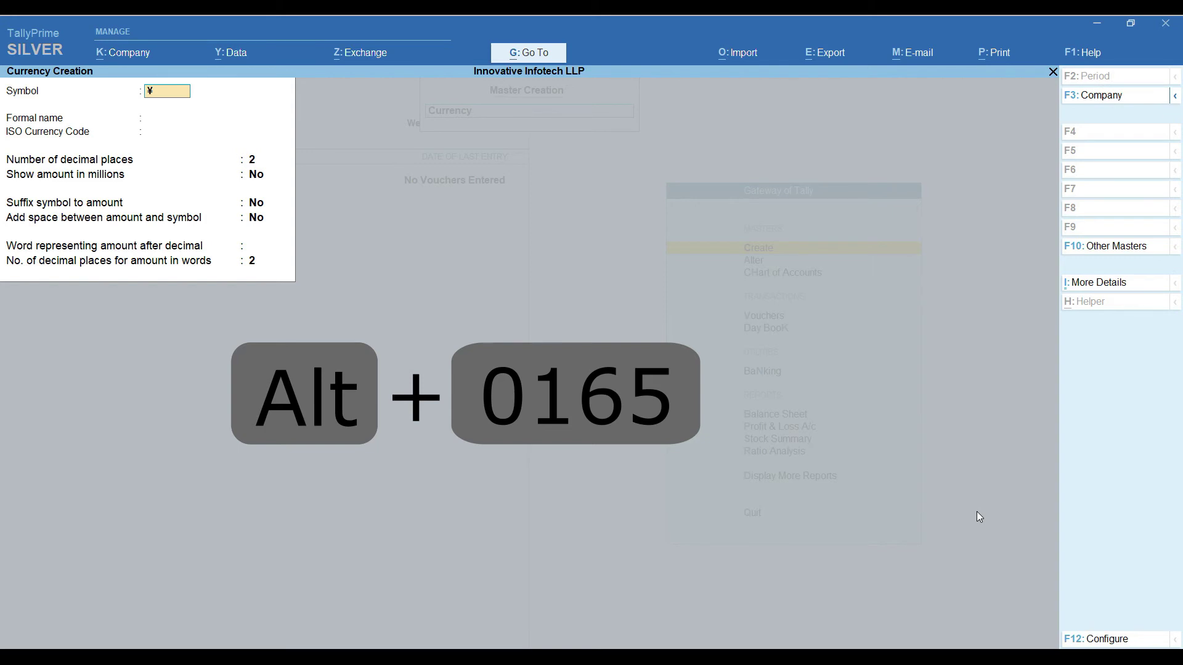
pyautogui.press('Return')
pyautogui.write('Yen')
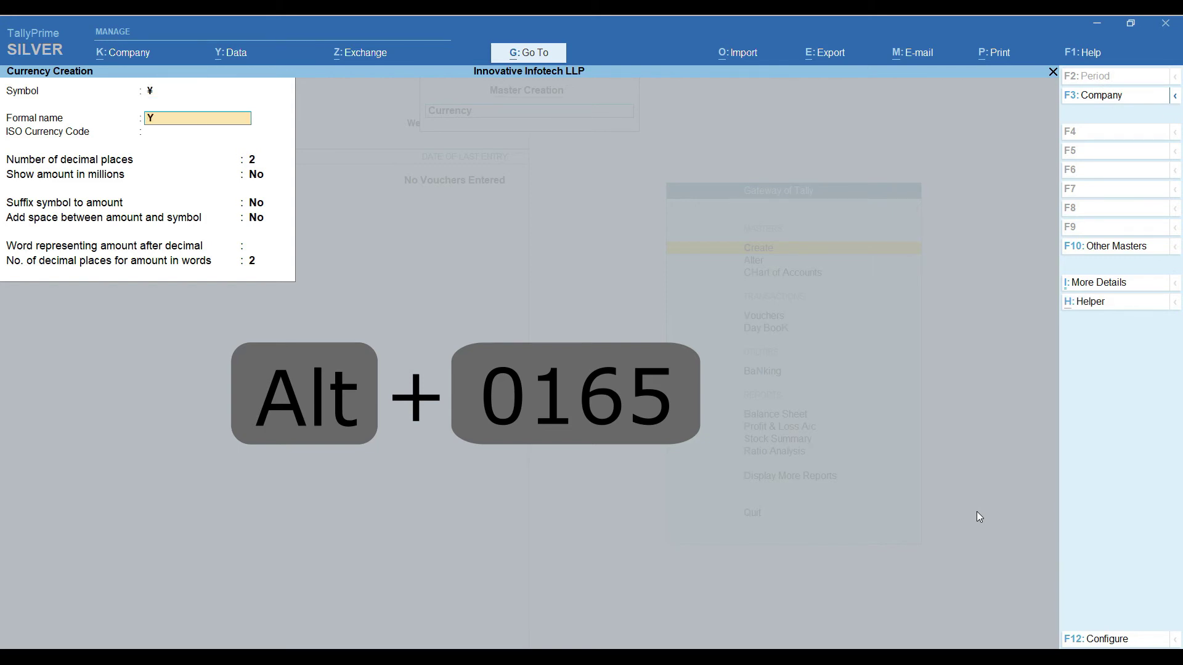
pyautogui.press('BackSpace')
pyautogui.press('BackSpace')
pyautogui.press('BackSpace')
pyautogui.write('Japanese Yen')
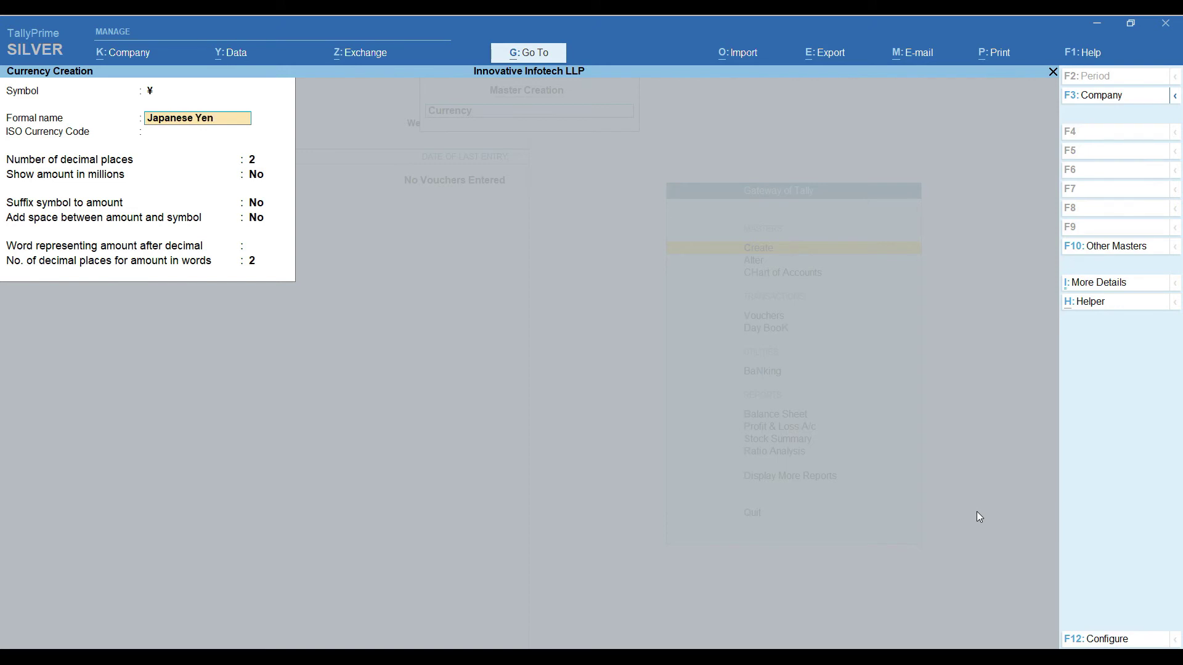
pyautogui.press('Return')
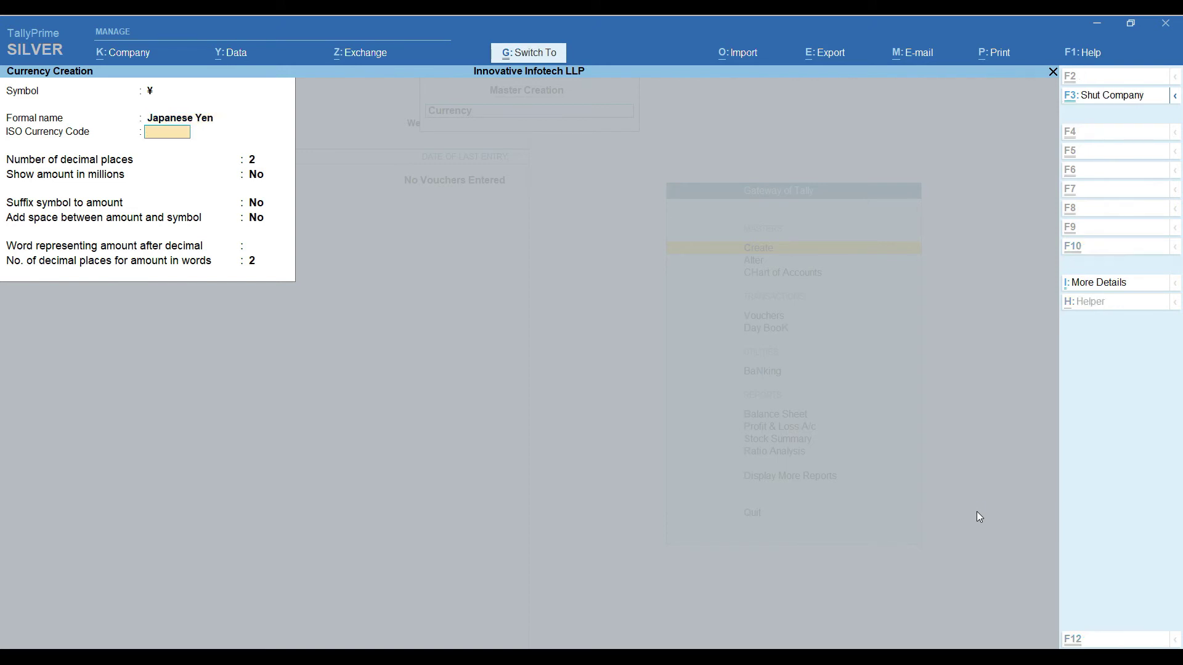
pyautogui.hotkey('ctrl', 'a')
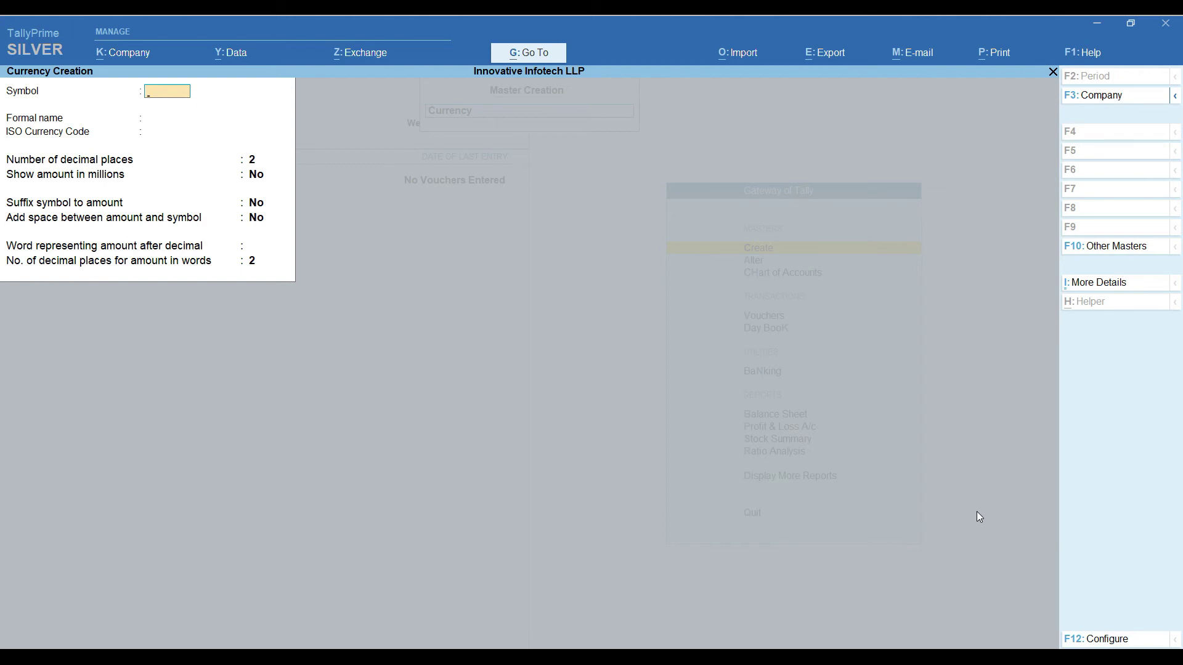
# Save a currency with symbol € and formal name Euro
pyautogui.press('alt')
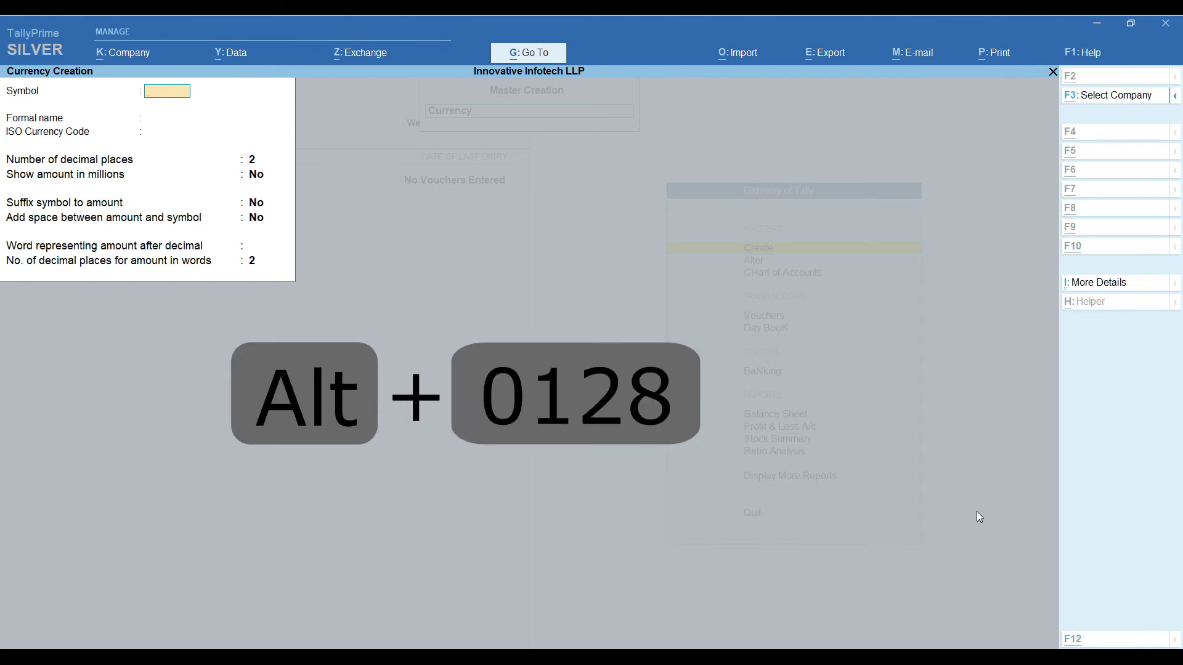
pyautogui.write('€')
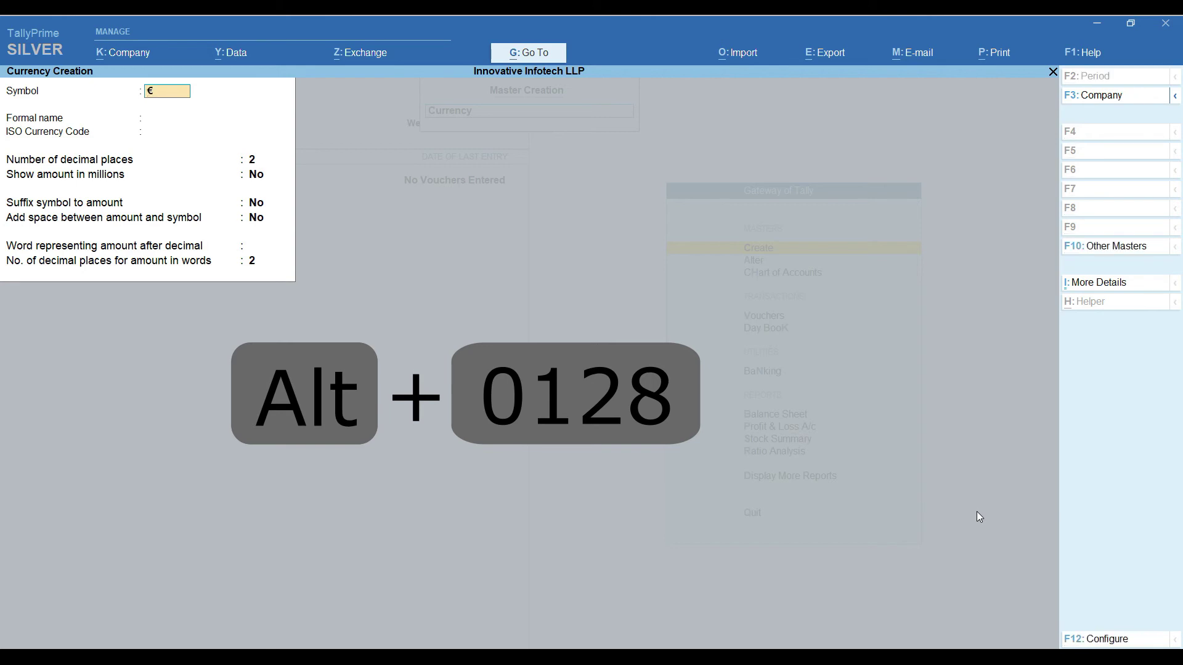
pyautogui.press('Return')
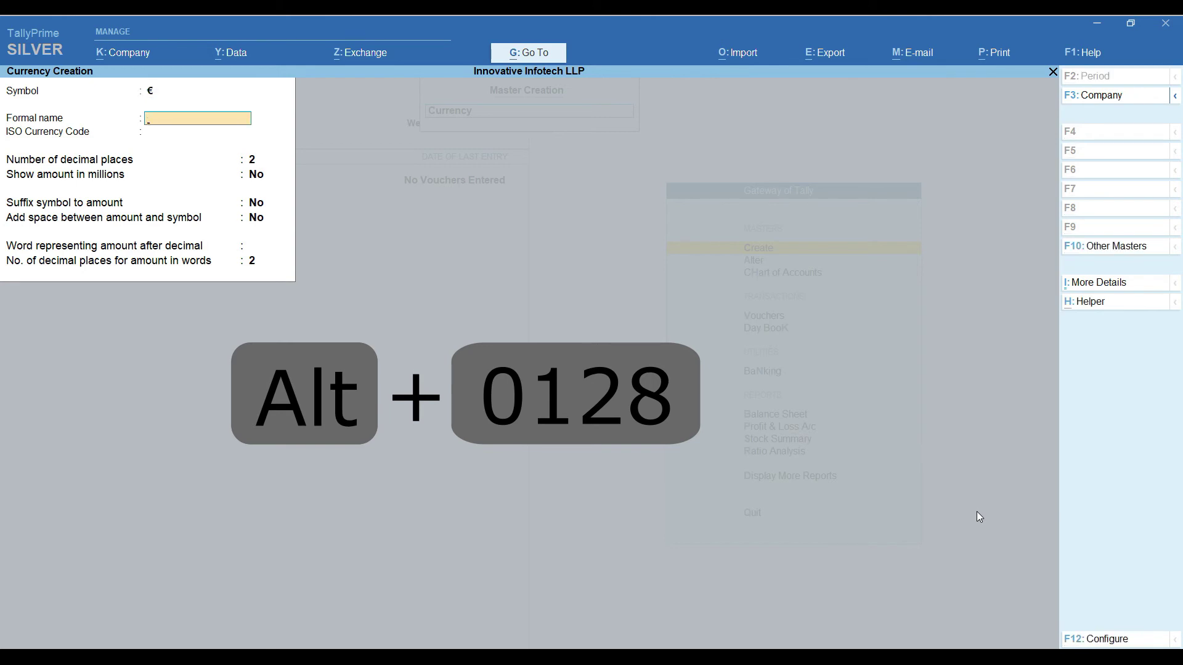
pyautogui.write('Euro')
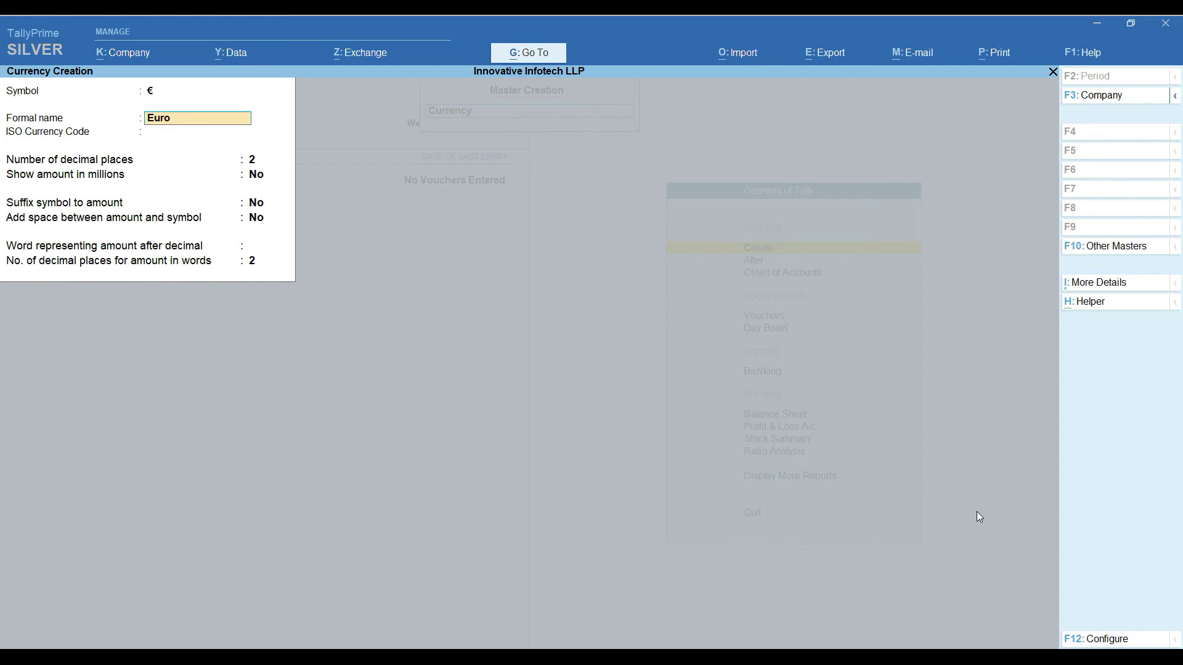
pyautogui.press('Return')
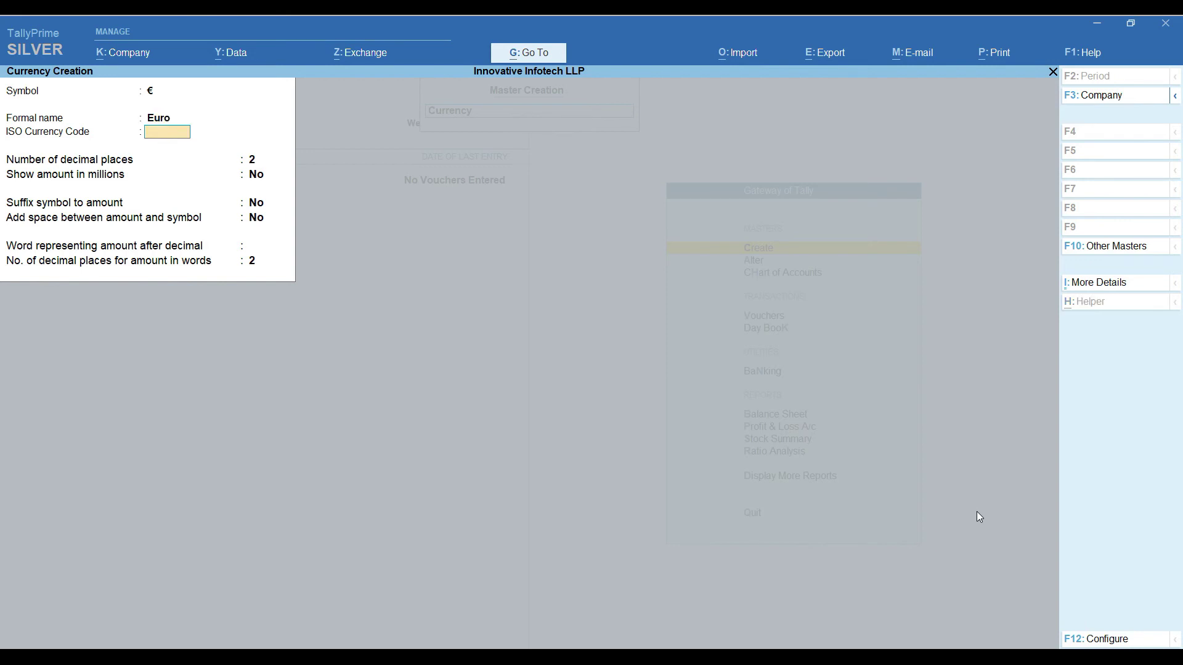
pyautogui.hotkey('ctrl', 'a')
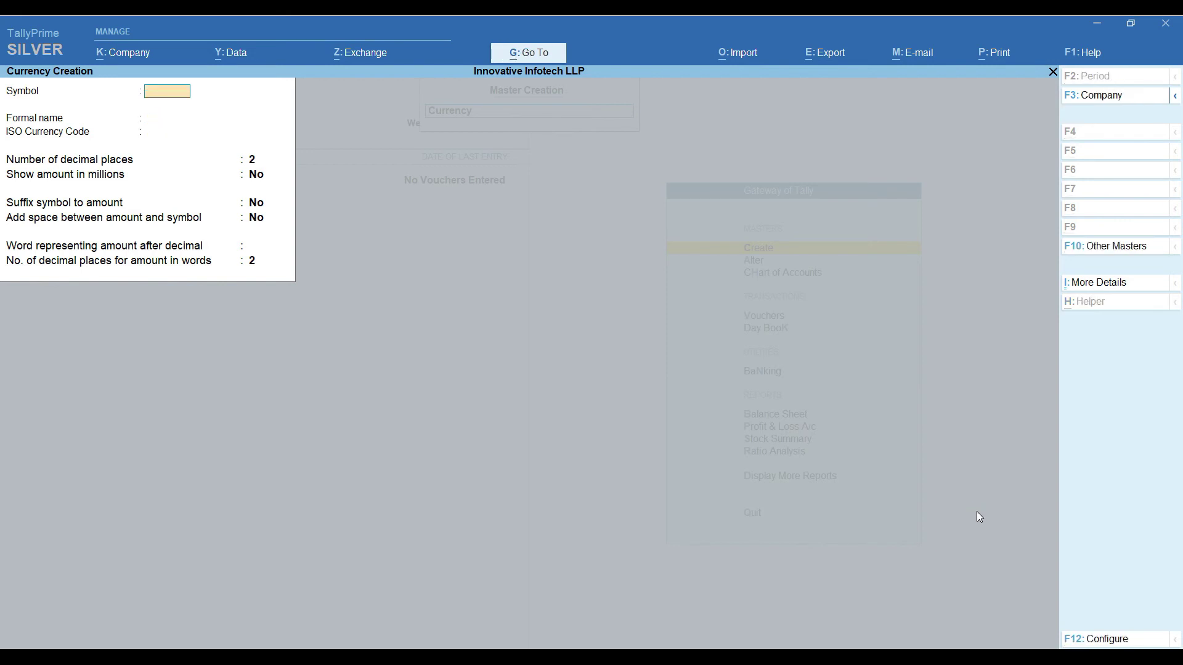
# Close the blank currency form, reopen Currency creation via Alt+G > Create Master, then escape it
pyautogui.press('Escape')
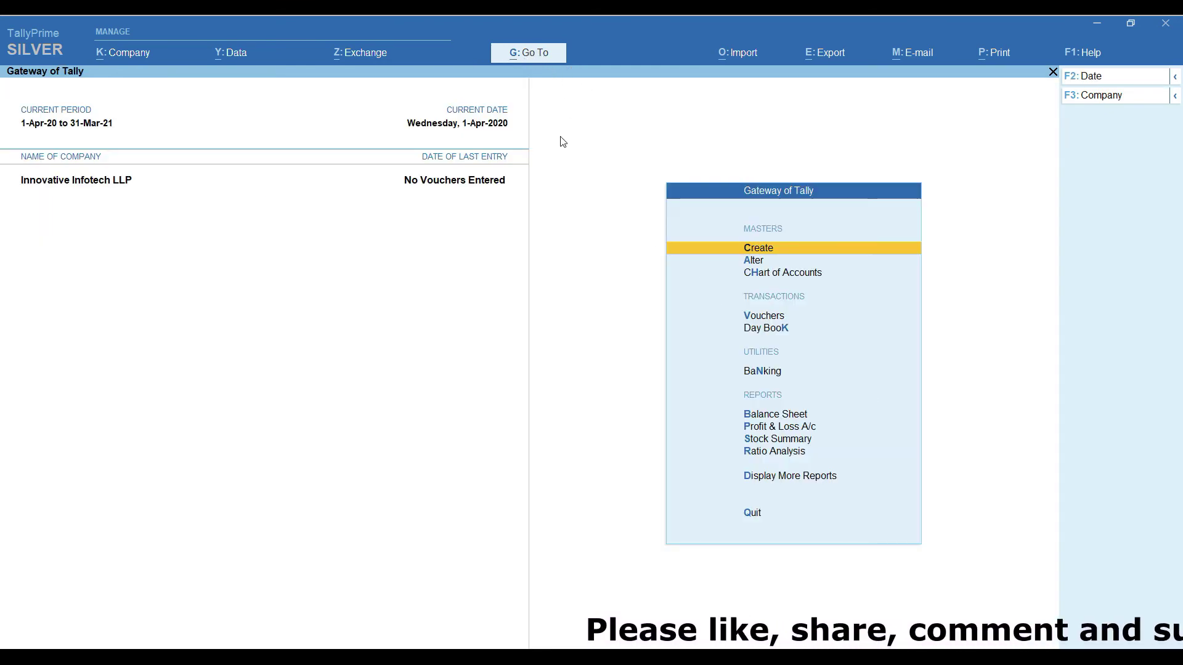
pyautogui.press('alt')
pyautogui.hotkey('alt', 'g')
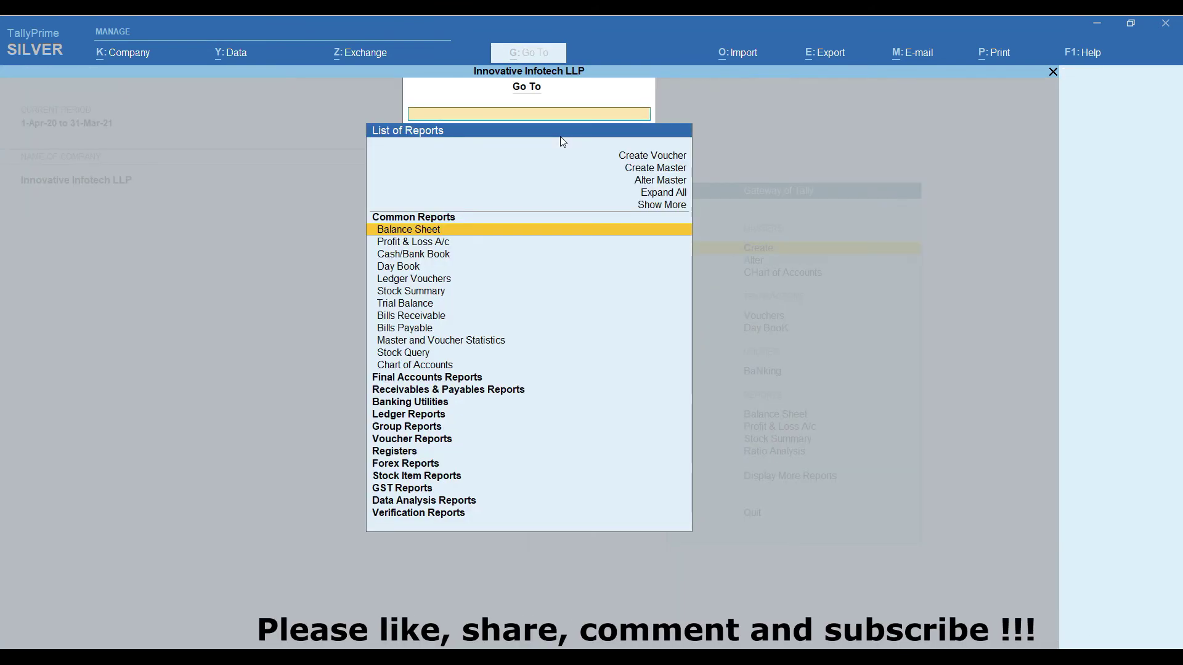
pyautogui.click(655, 174)
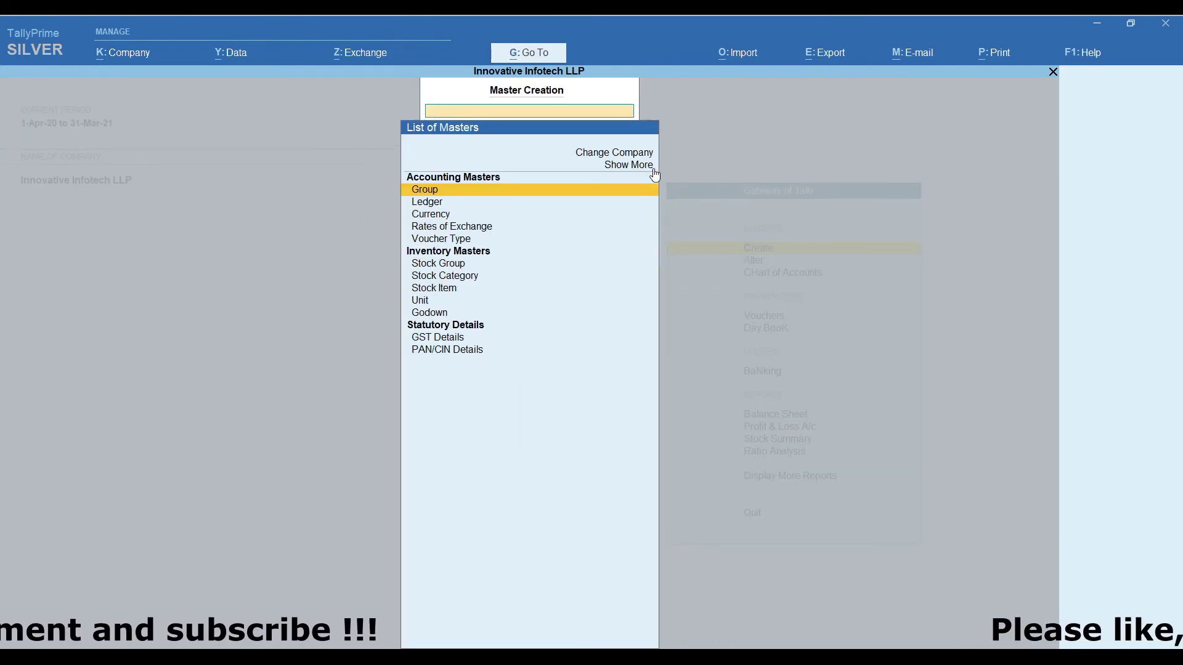
pyautogui.click(439, 221)
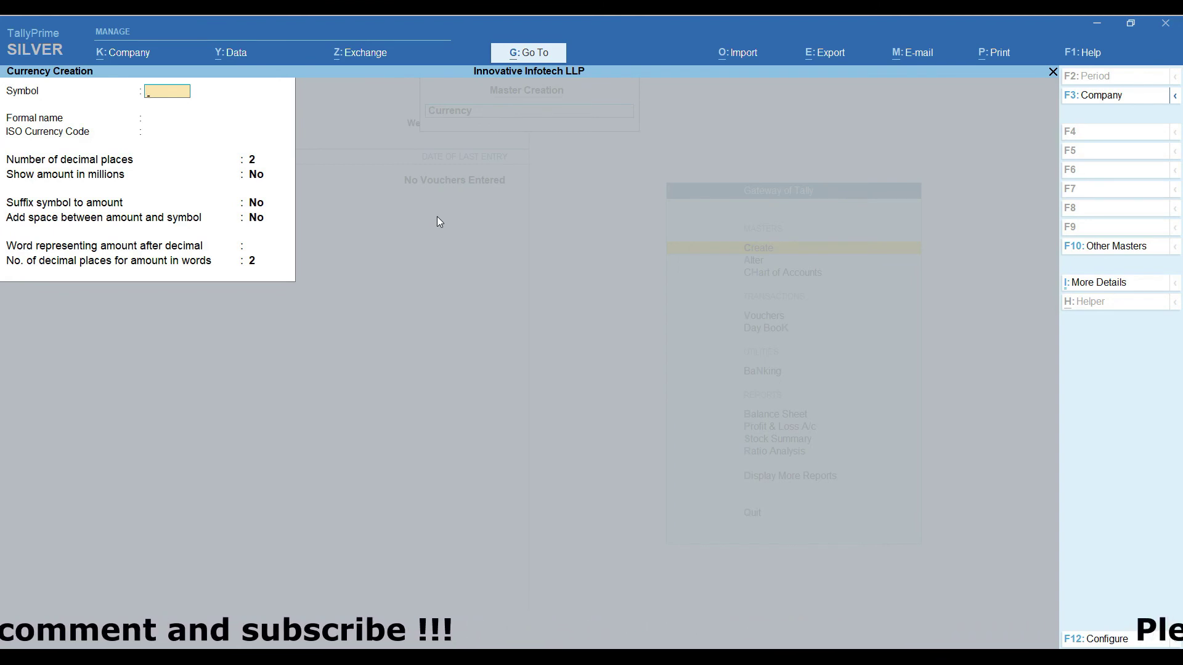
pyautogui.press('Escape')
# Confirm quitting the blank form and open the currency list under Master Alteration
pyautogui.press('y')
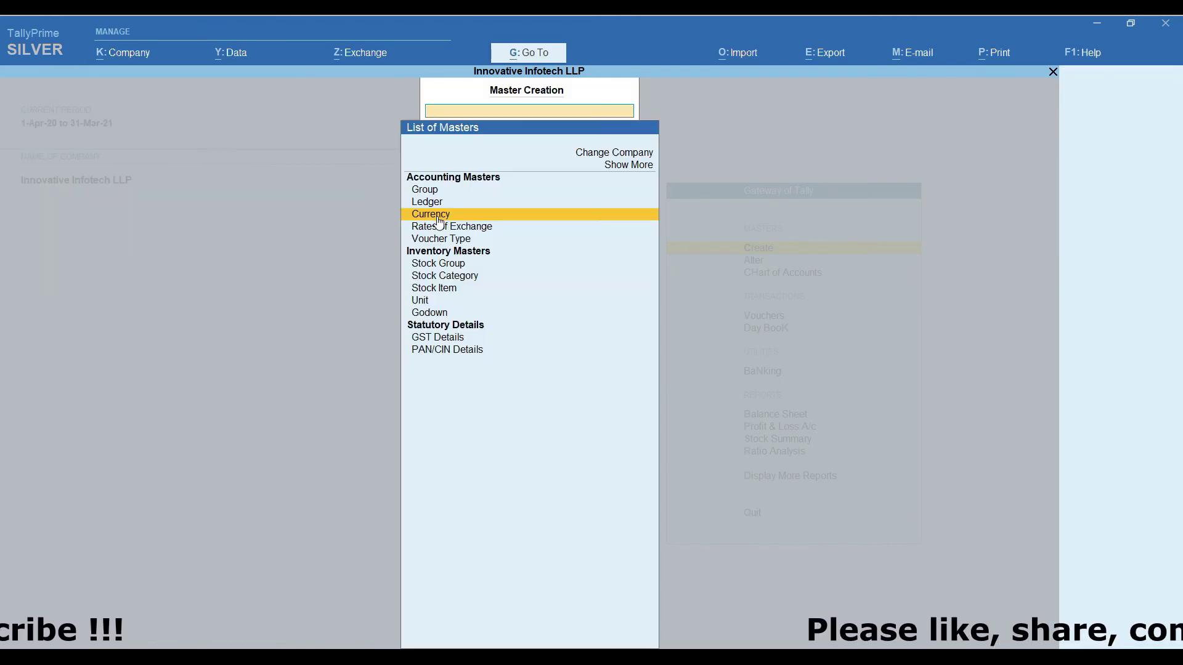
pyautogui.press('Escape')
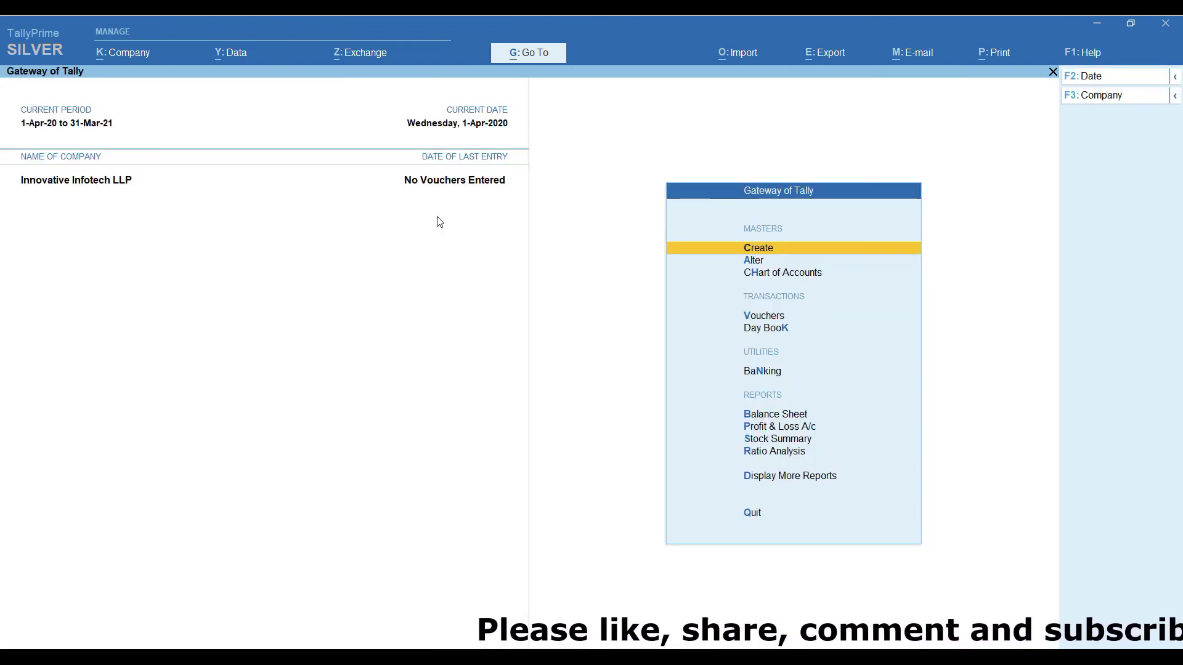
pyautogui.press('Down')
pyautogui.press('Return')
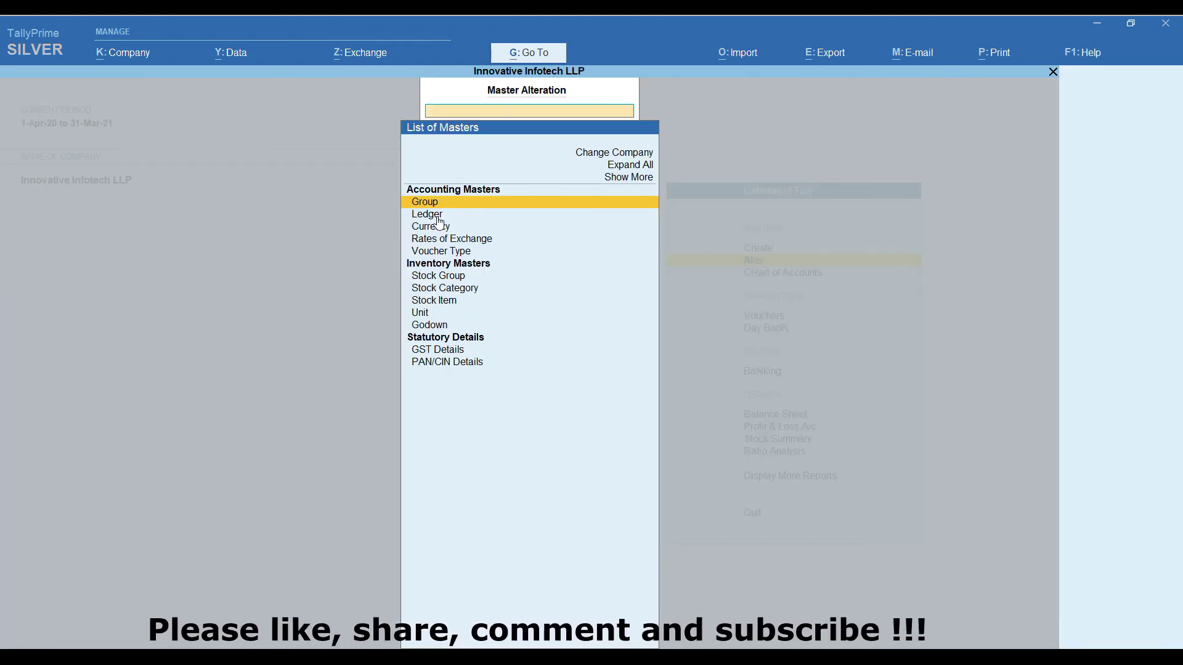
pyautogui.click(439, 225)
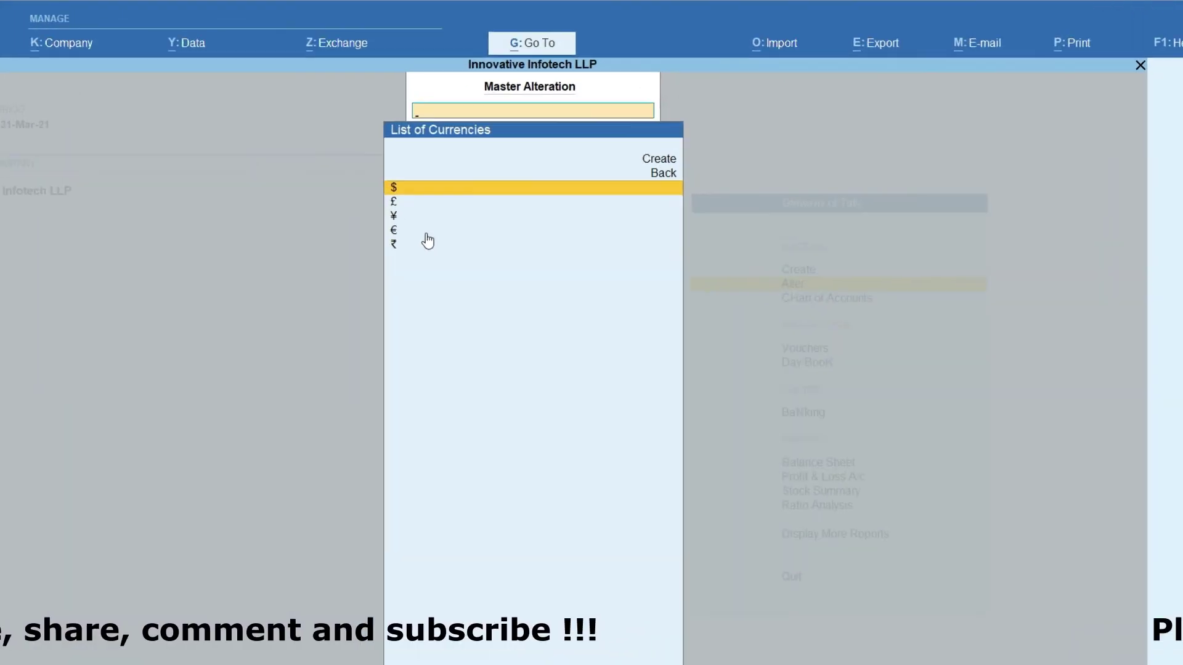
# Browse the currency list to check $, £, ¥, € and ₹ are present
pyautogui.press('Down')
pyautogui.press('Down')
pyautogui.press('Down')
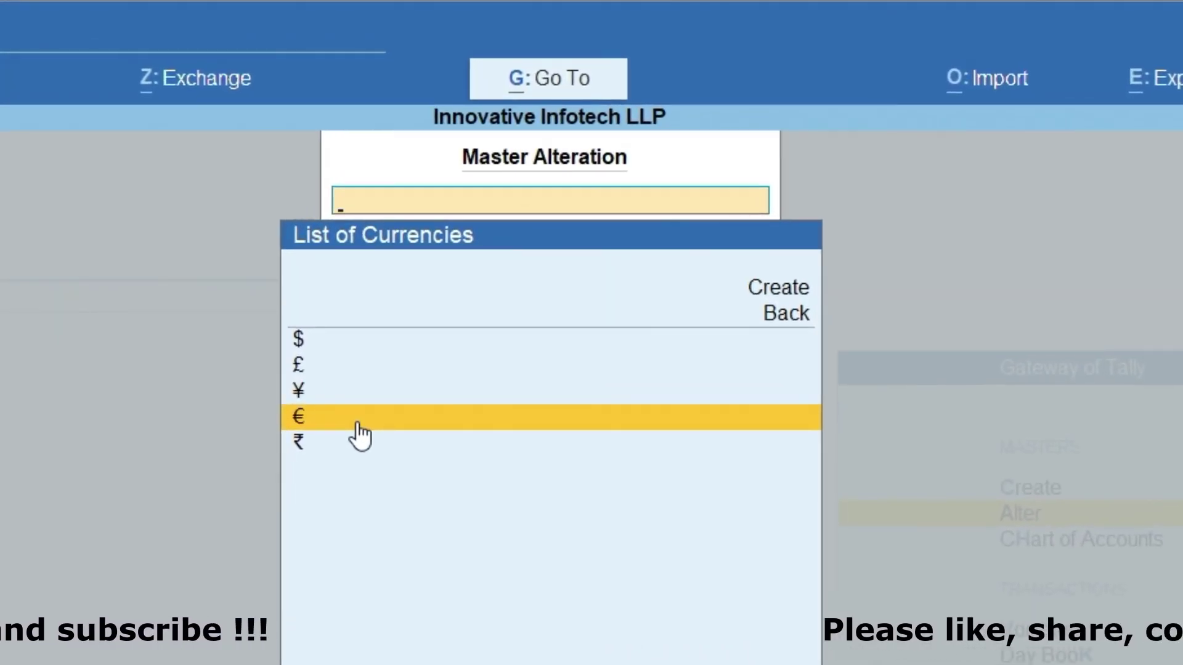
pyautogui.press('Down')
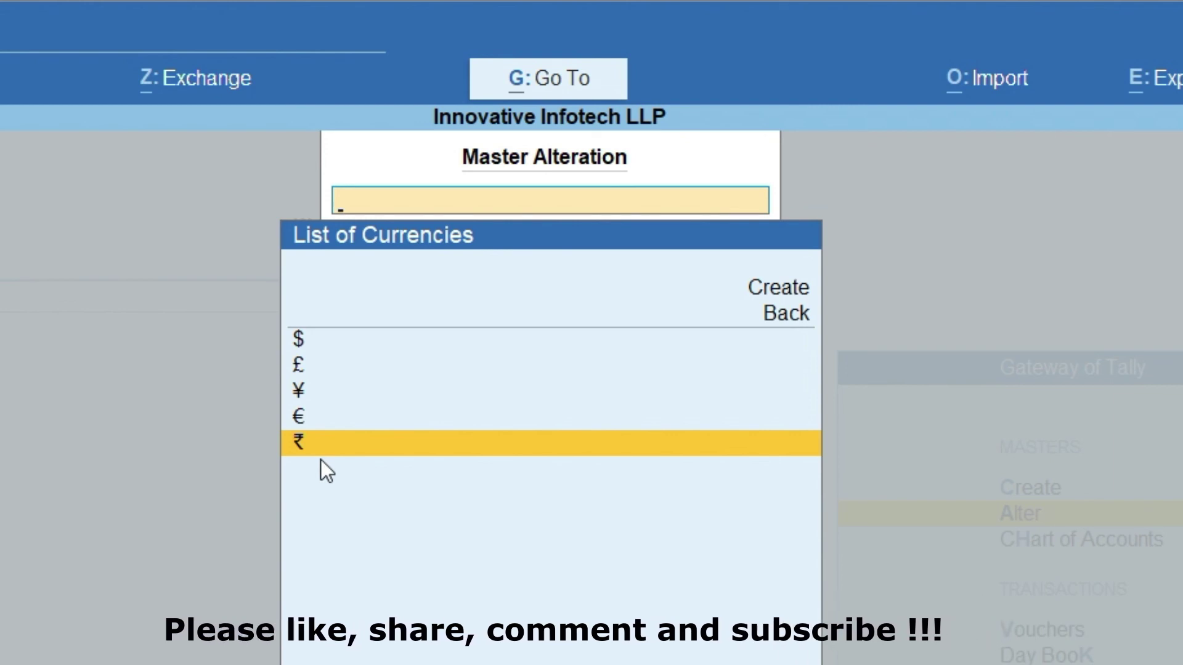
pyautogui.press('Up')
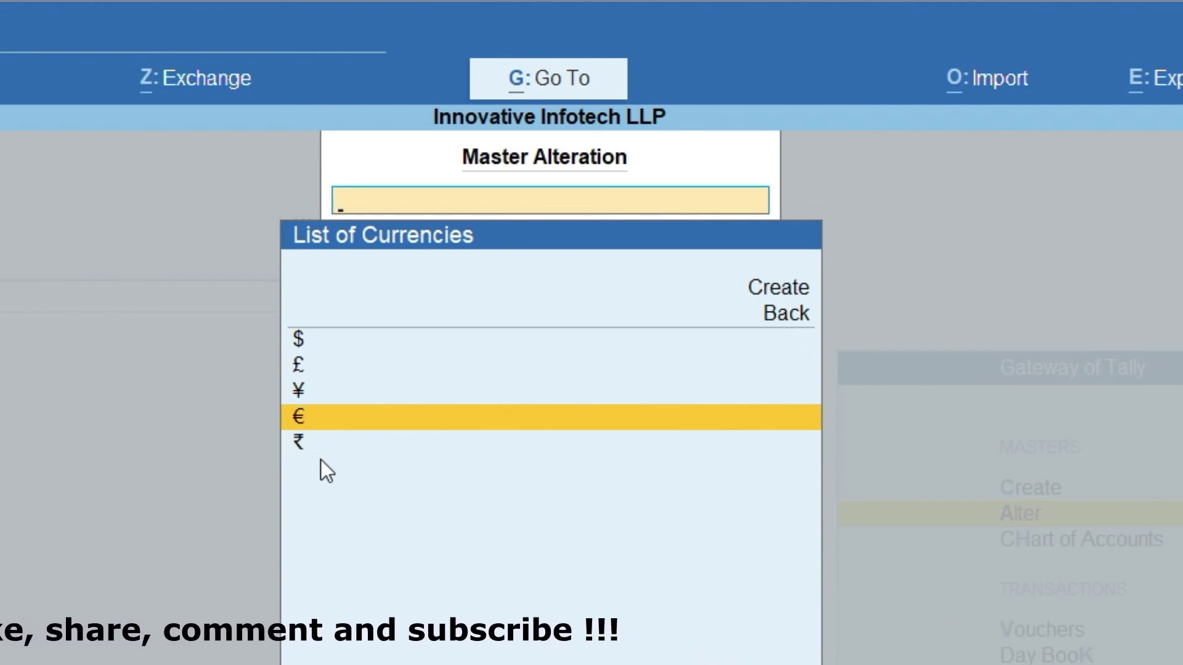
pyautogui.press('Up')
pyautogui.press('Up')
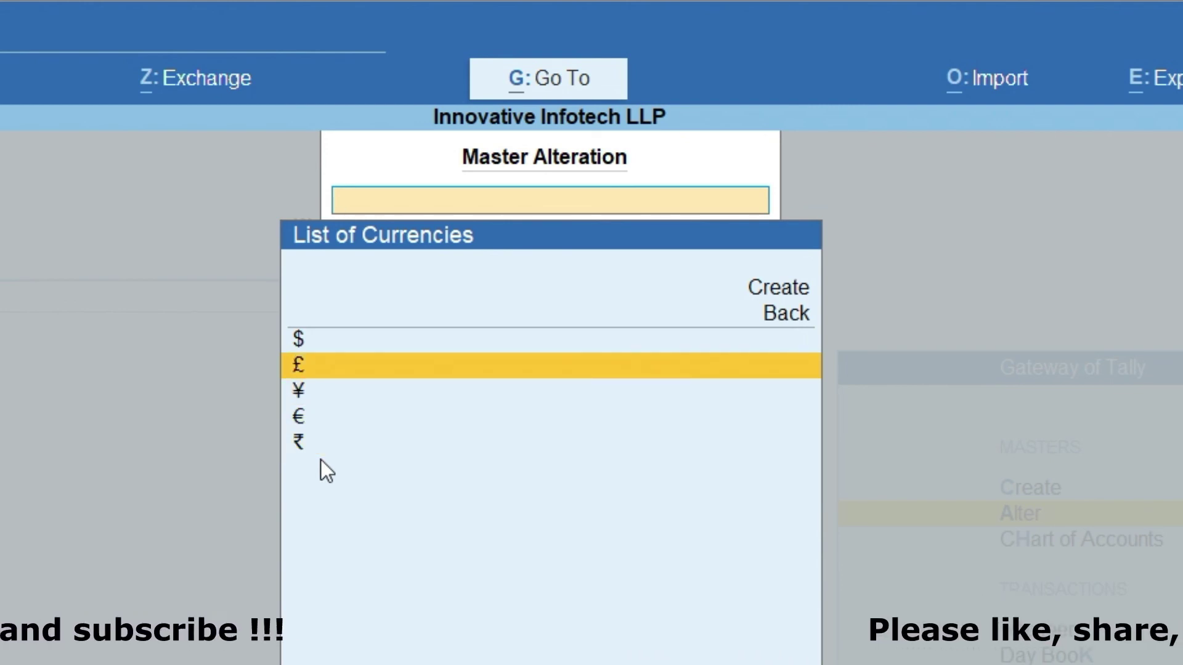
pyautogui.press('Up')
pyautogui.press('Down')
pyautogui.press('Down')
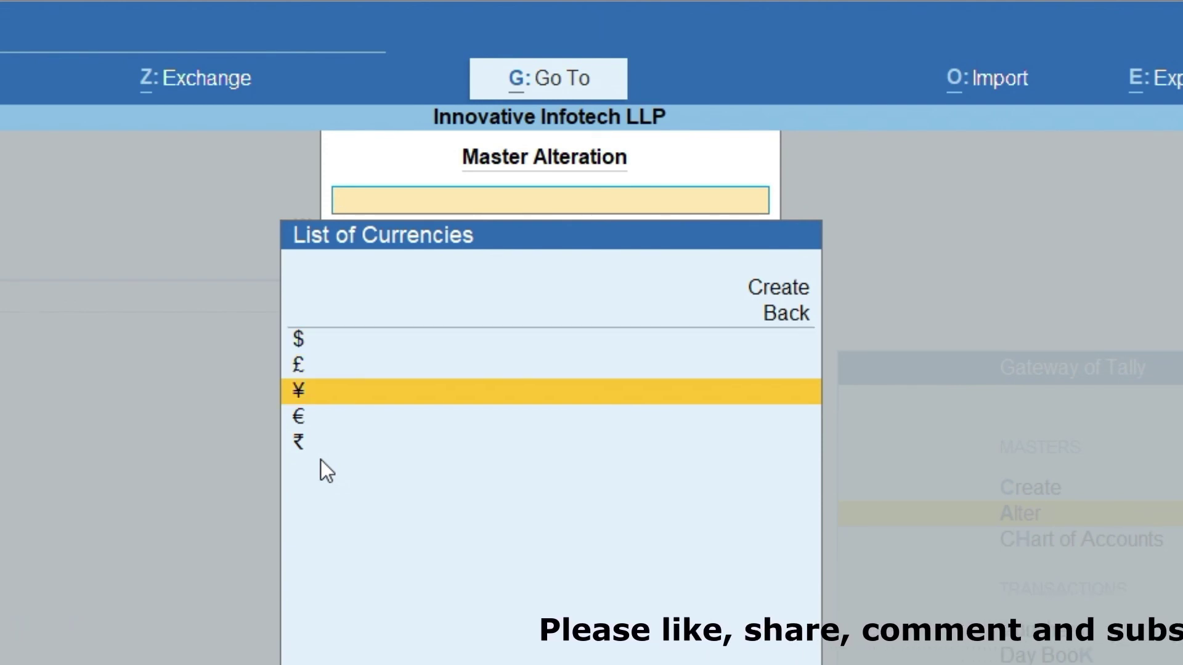
pyautogui.press('Down')
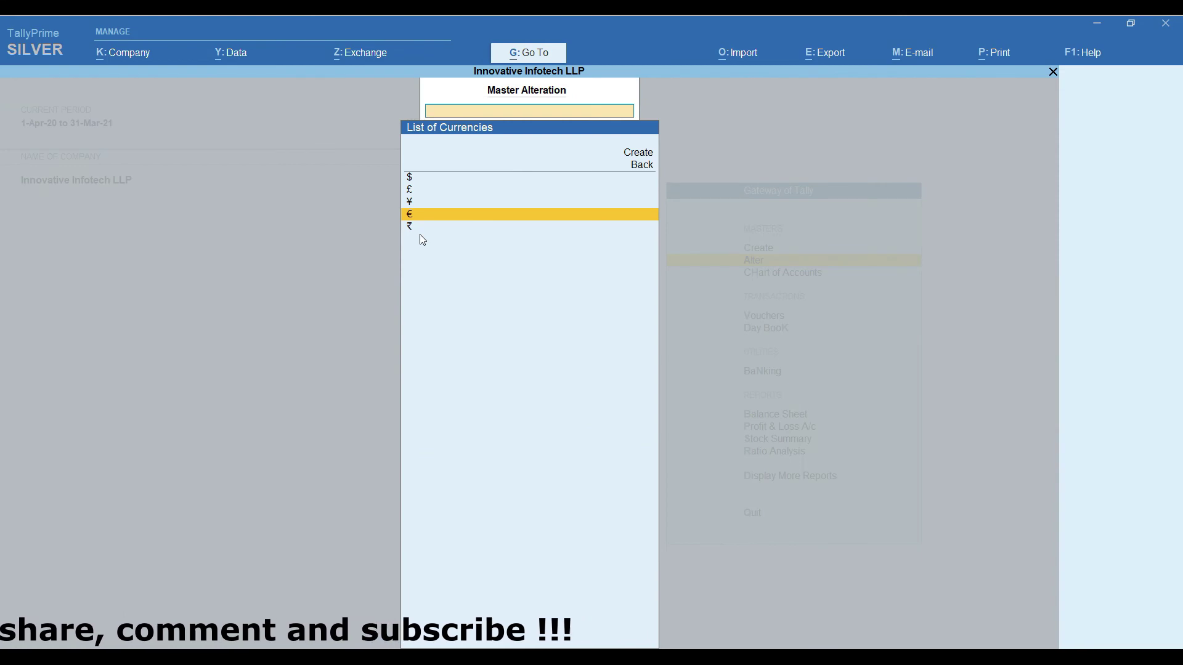
pyautogui.press('Down')
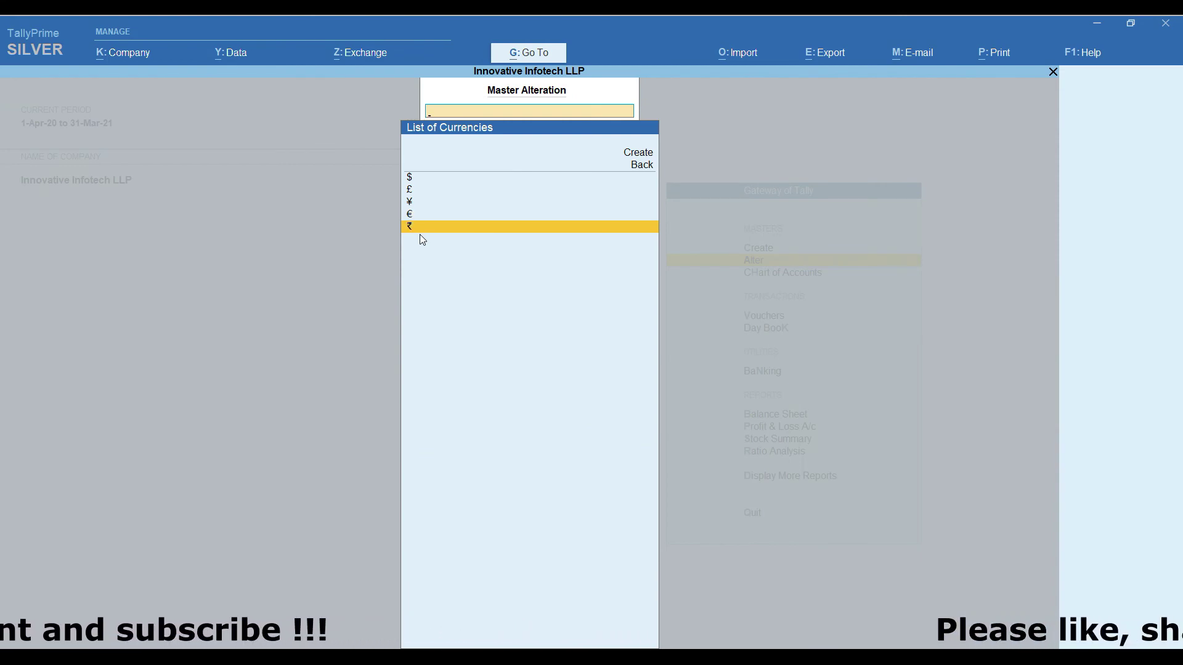
# Close the currency list and Master Alteration, returning to the Gateway of Tally
pyautogui.press('Escape')
pyautogui.press('Escape')
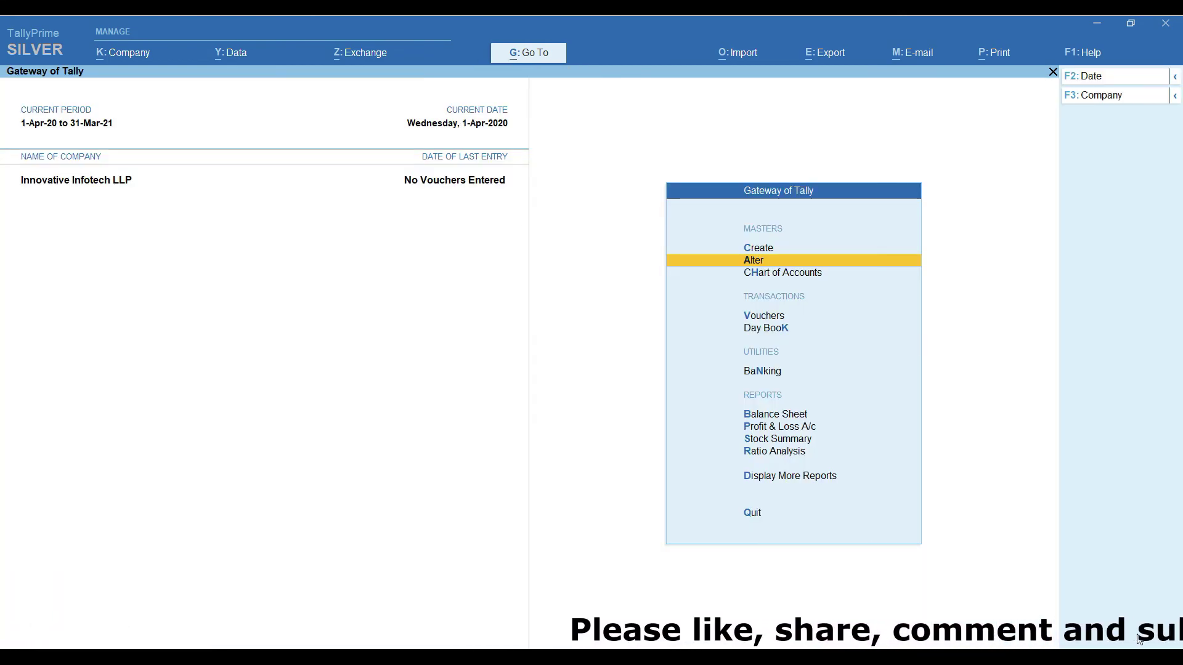